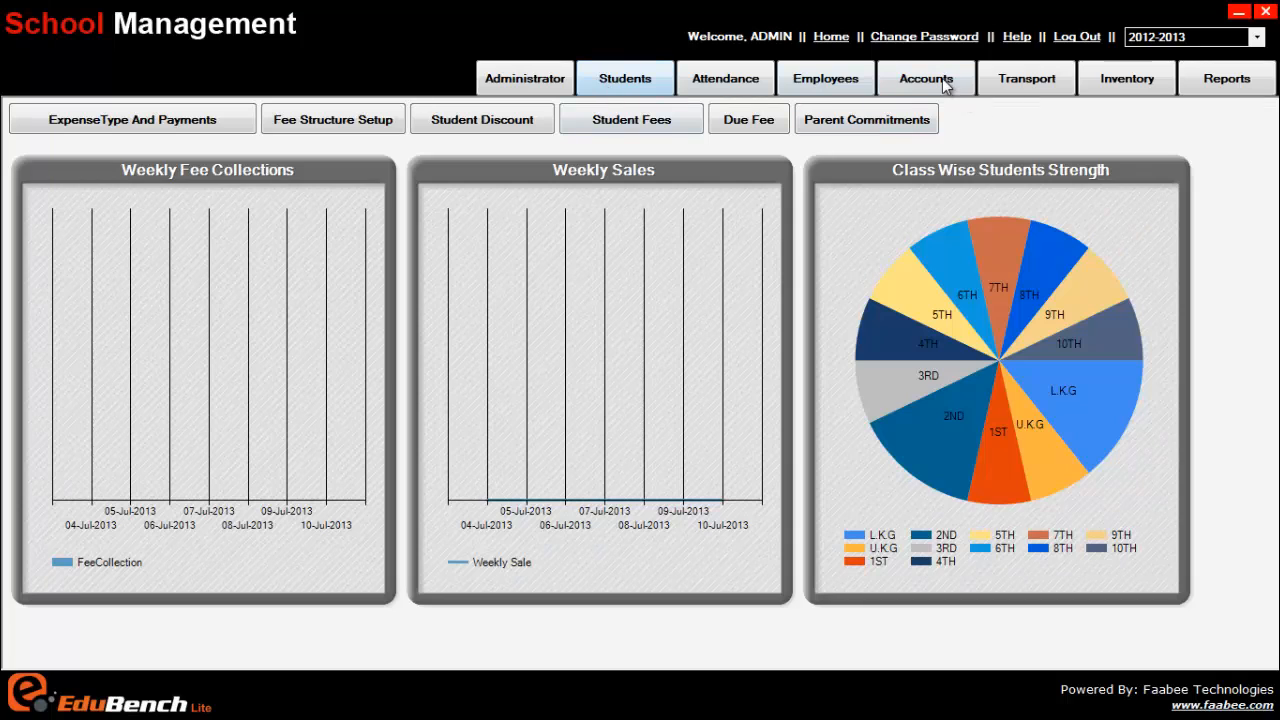
# Switch to the Accounts dashboard, which shows 04-Jul-2013 to 10-Jul-2013 for the 2012-2013 session
pyautogui.click(945, 86)
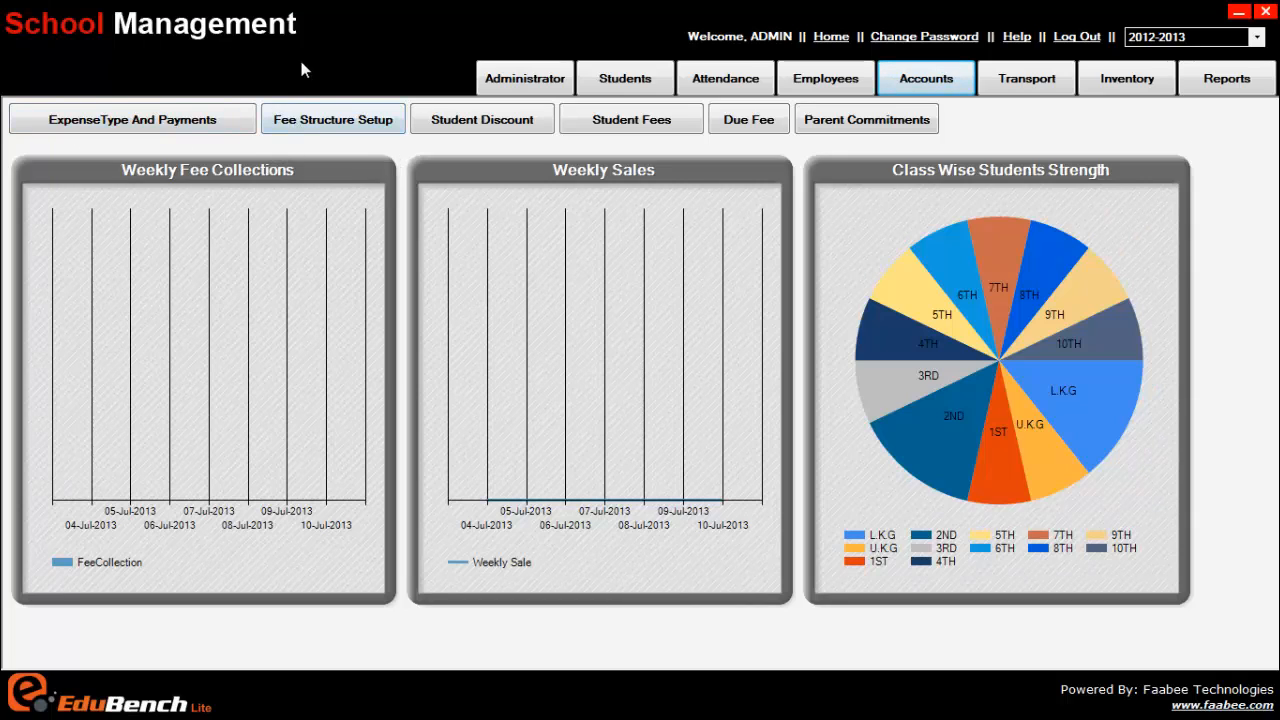
# Open Fee Structure Setup in Add mode to show the blank Fee Category and Fee SetUp forms
pyautogui.click(344, 120)
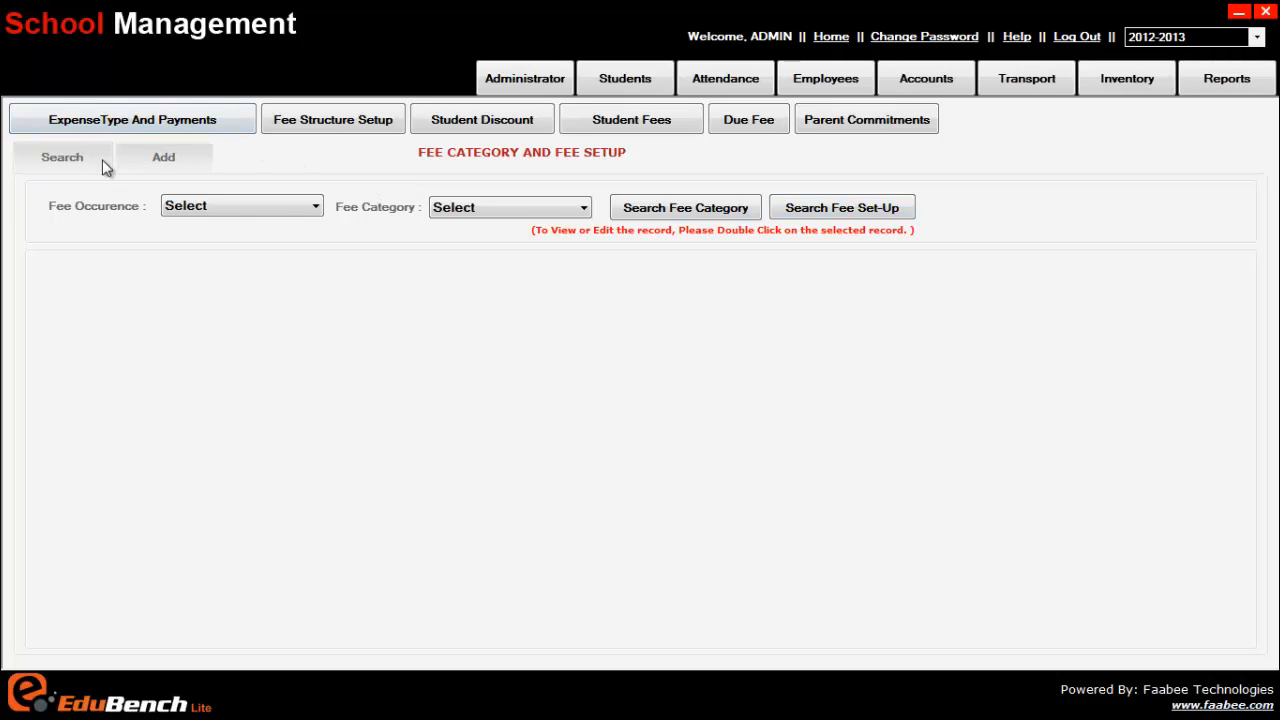
pyautogui.click(170, 159)
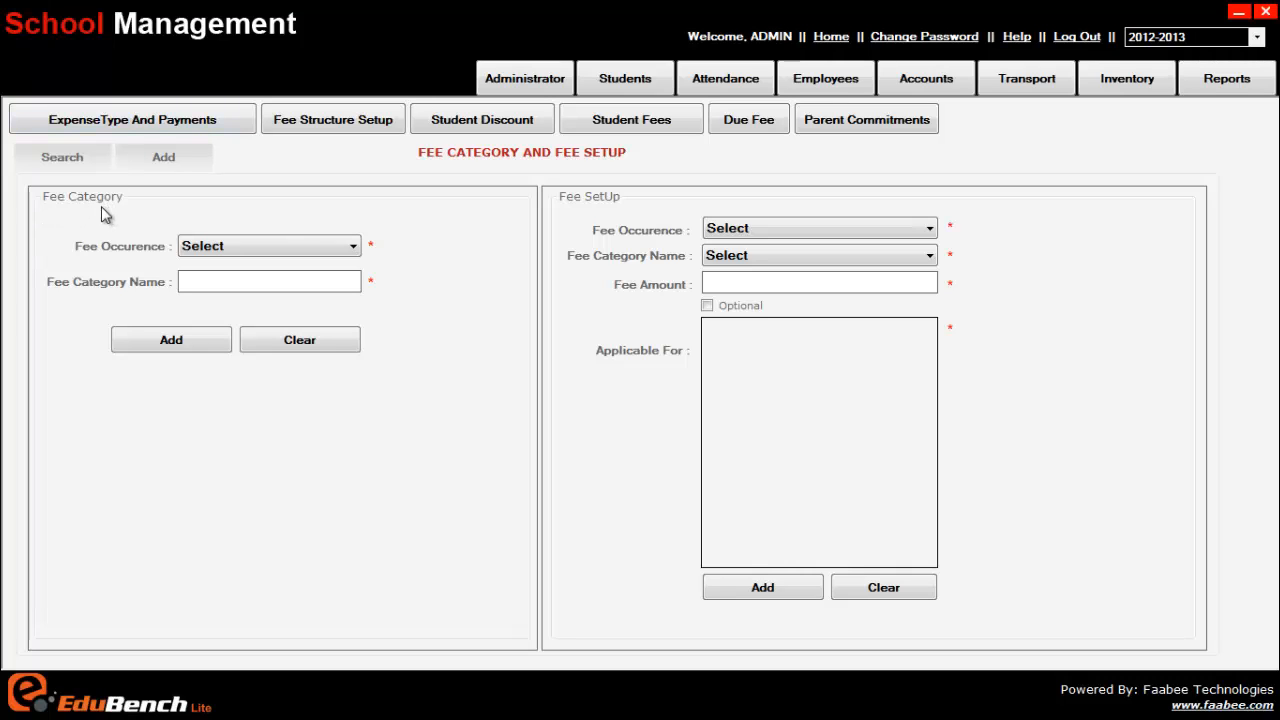
# Add a Monthly fee category named 'tution fee' and acknowledge the success message
pyautogui.click(236, 245)
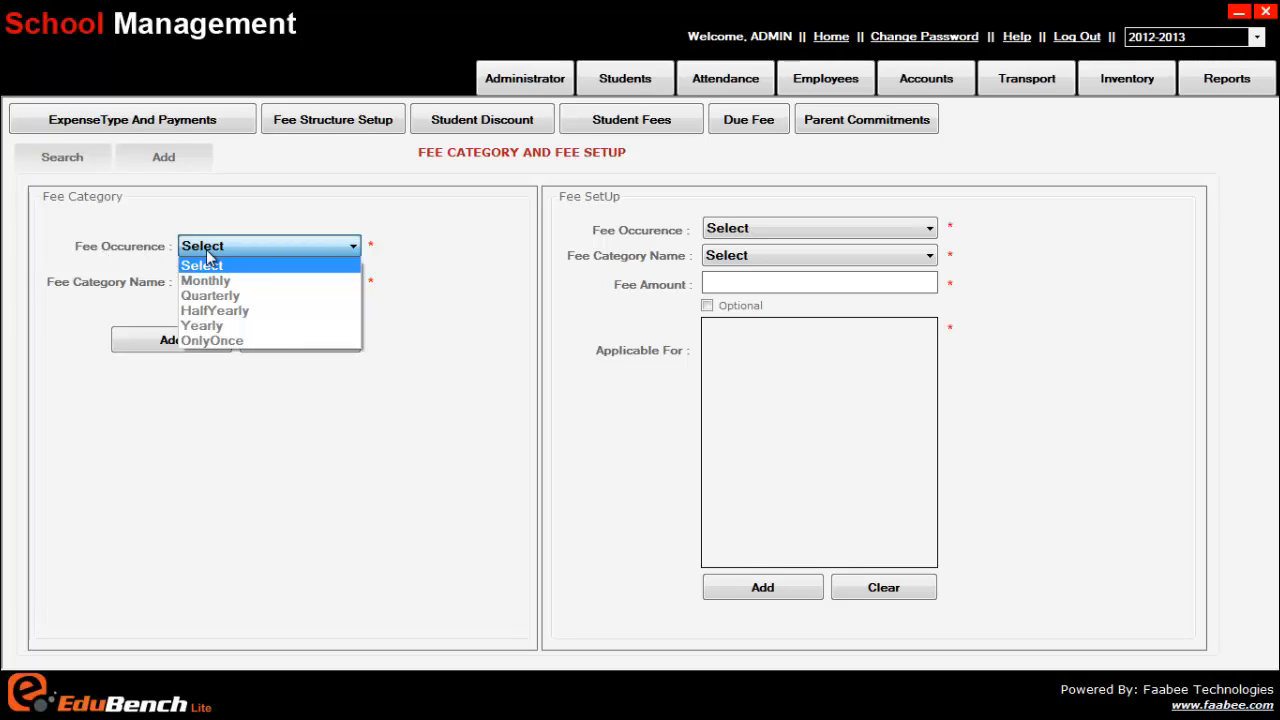
pyautogui.click(212, 341)
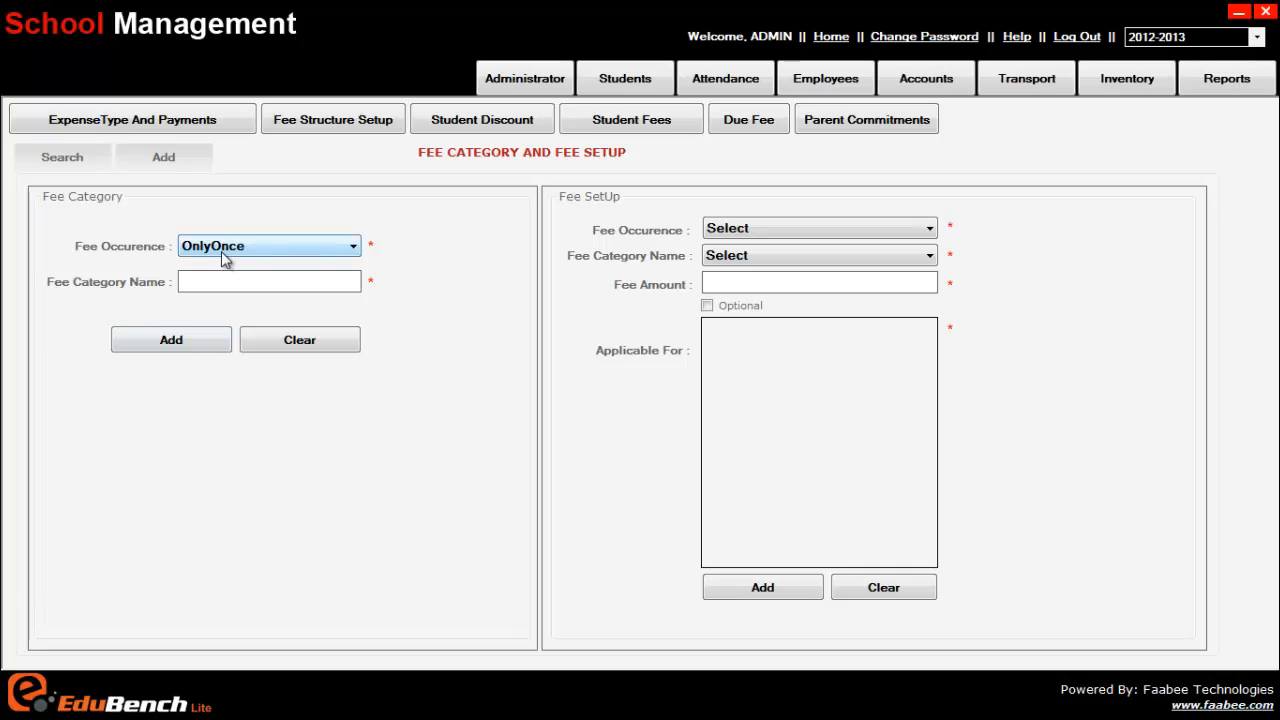
pyautogui.click(220, 249)
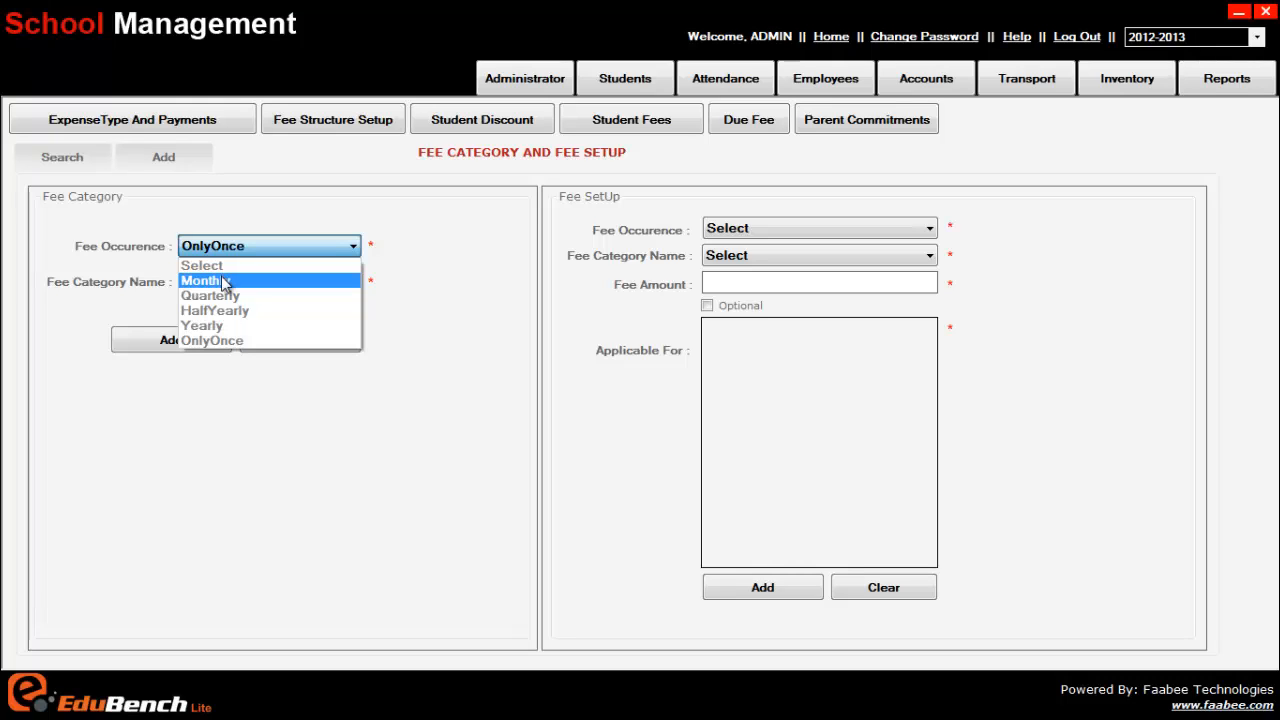
pyautogui.click(224, 282)
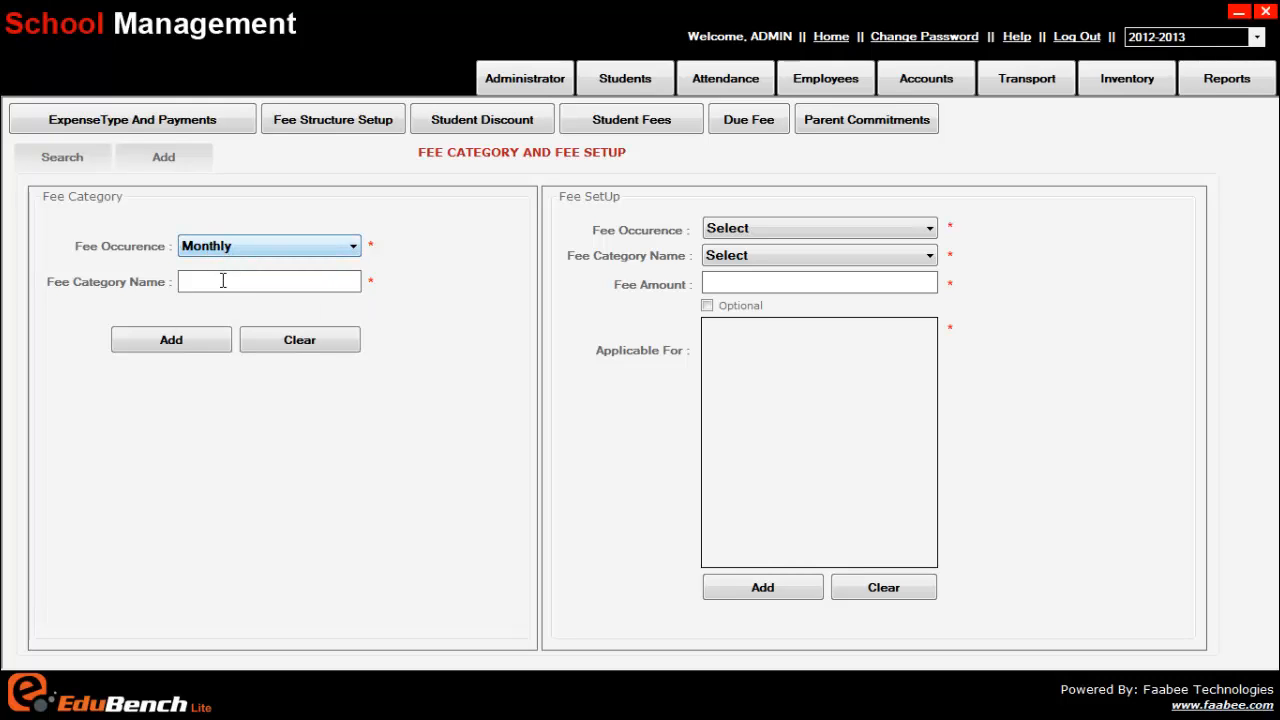
pyautogui.click(225, 282)
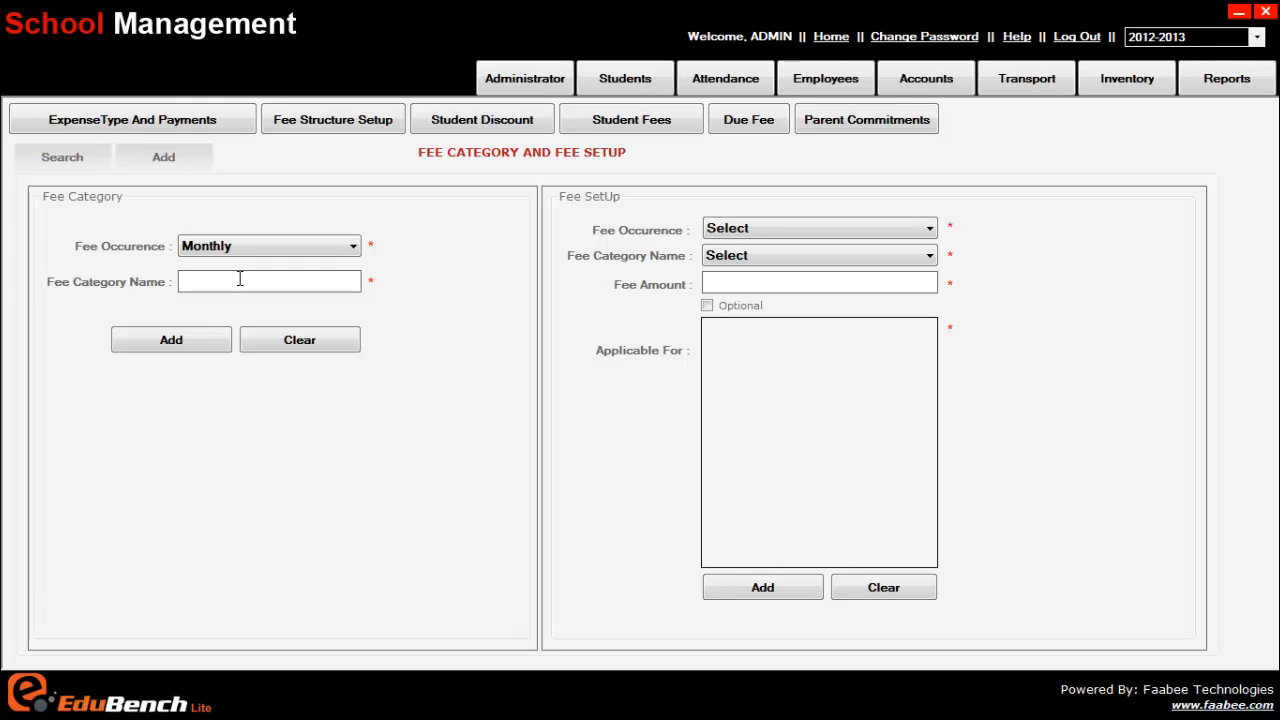
pyautogui.write('tution fee')
pyautogui.click(205, 342)
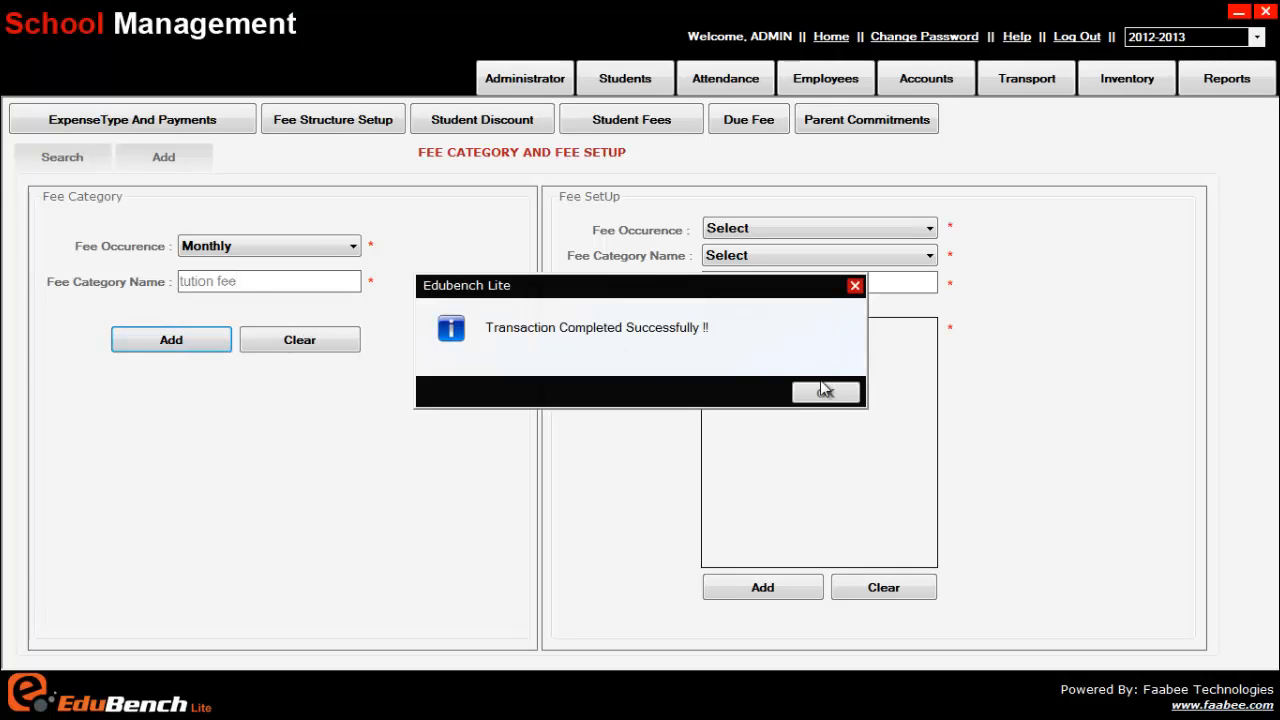
pyautogui.click(825, 397)
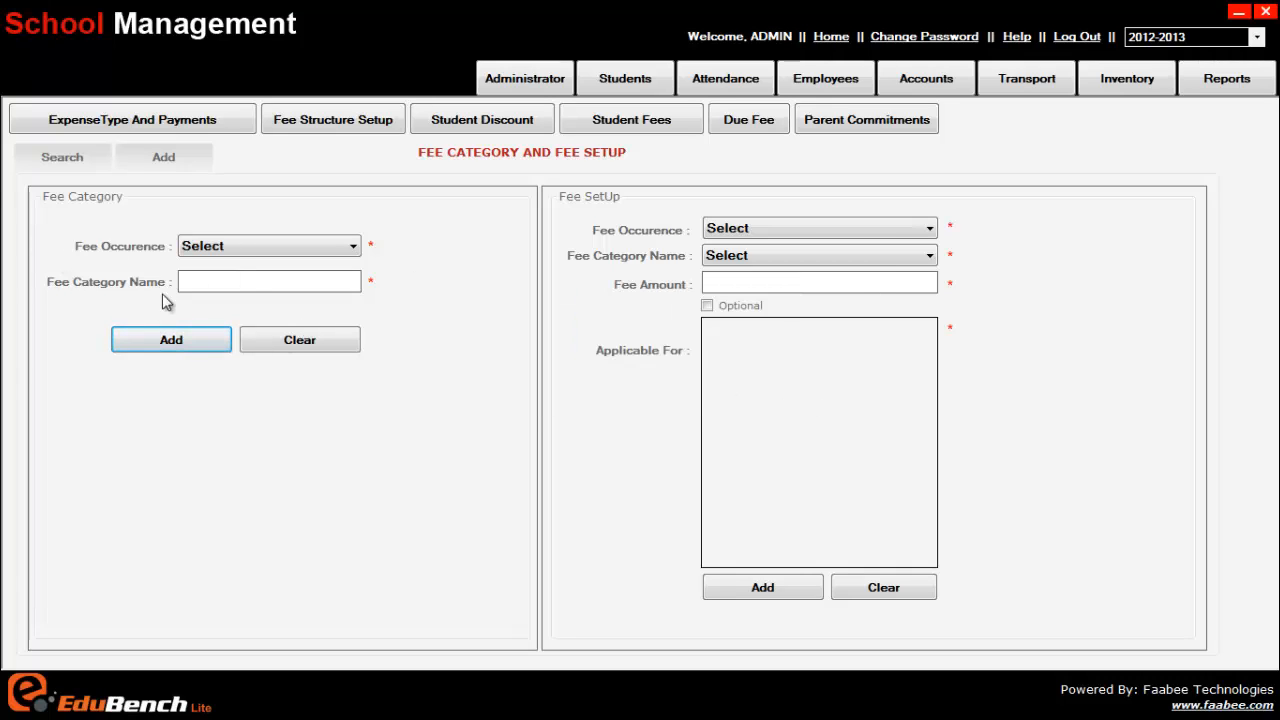
# Set the Fee SetUp occurrence to Monthly and review its available fee categories
pyautogui.click(785, 258)
pyautogui.click(802, 228)
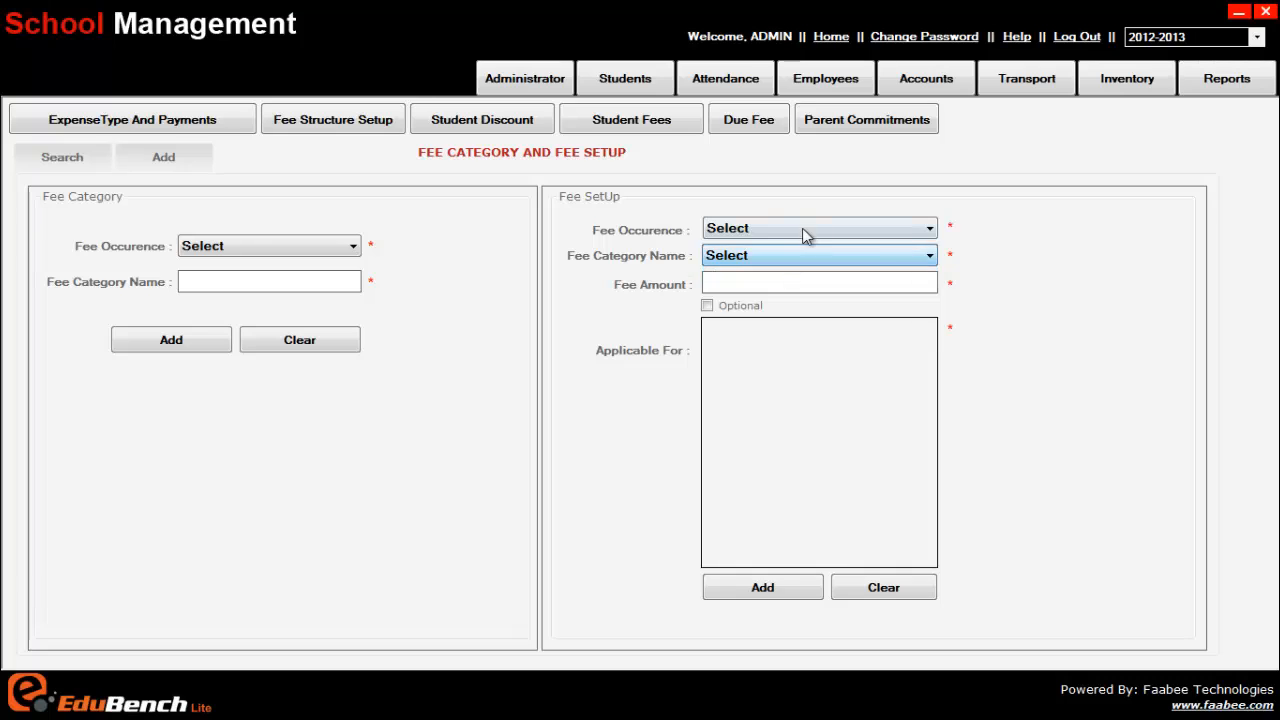
pyautogui.click(802, 228)
pyautogui.click(782, 263)
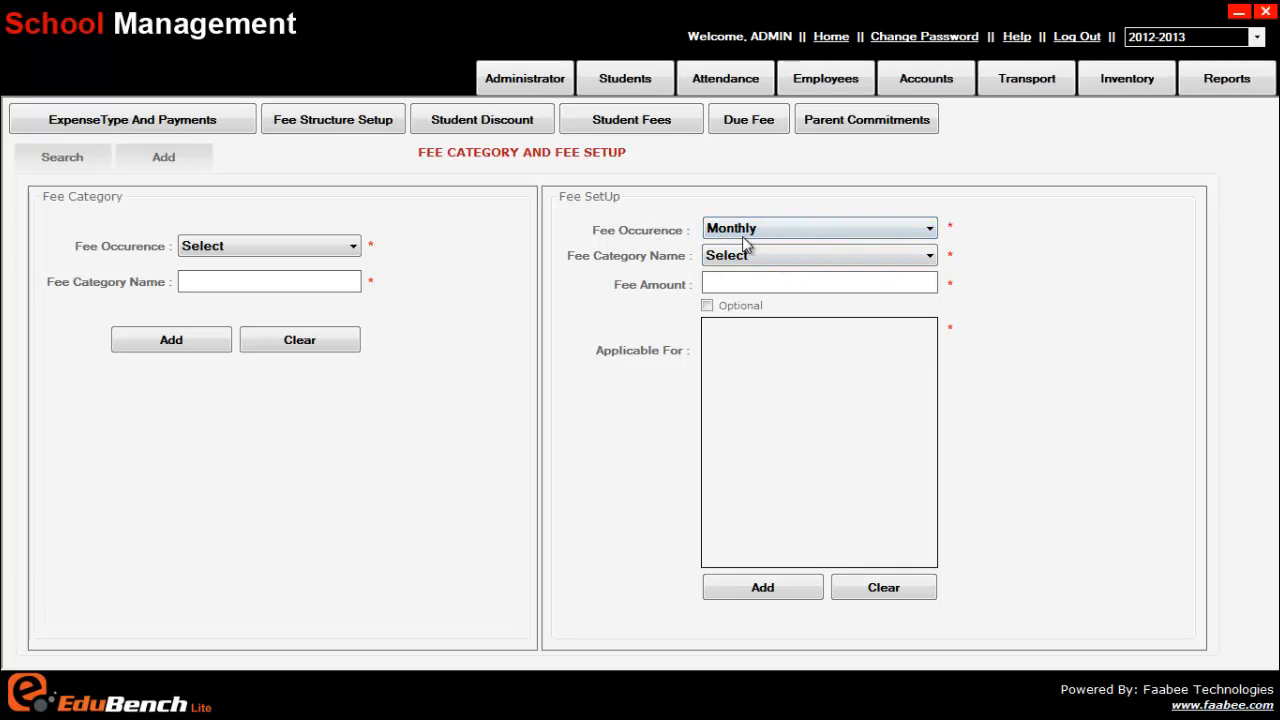
pyautogui.click(750, 256)
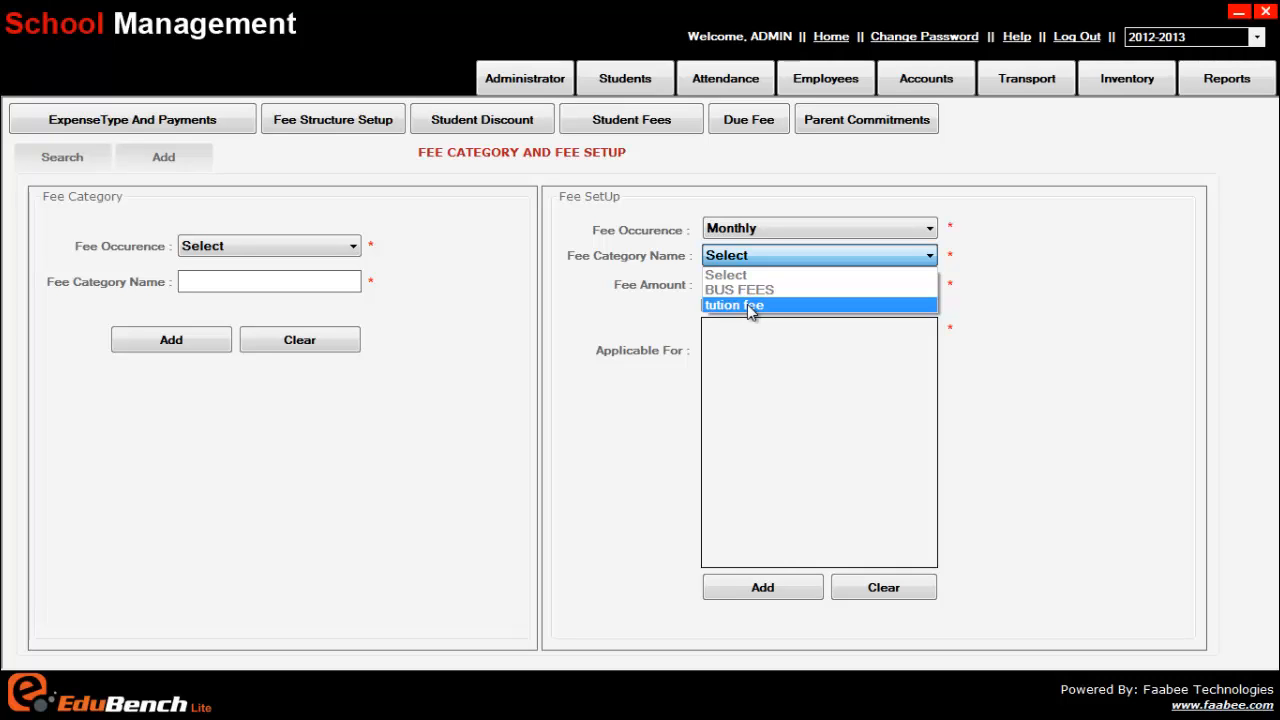
pyautogui.click(678, 290)
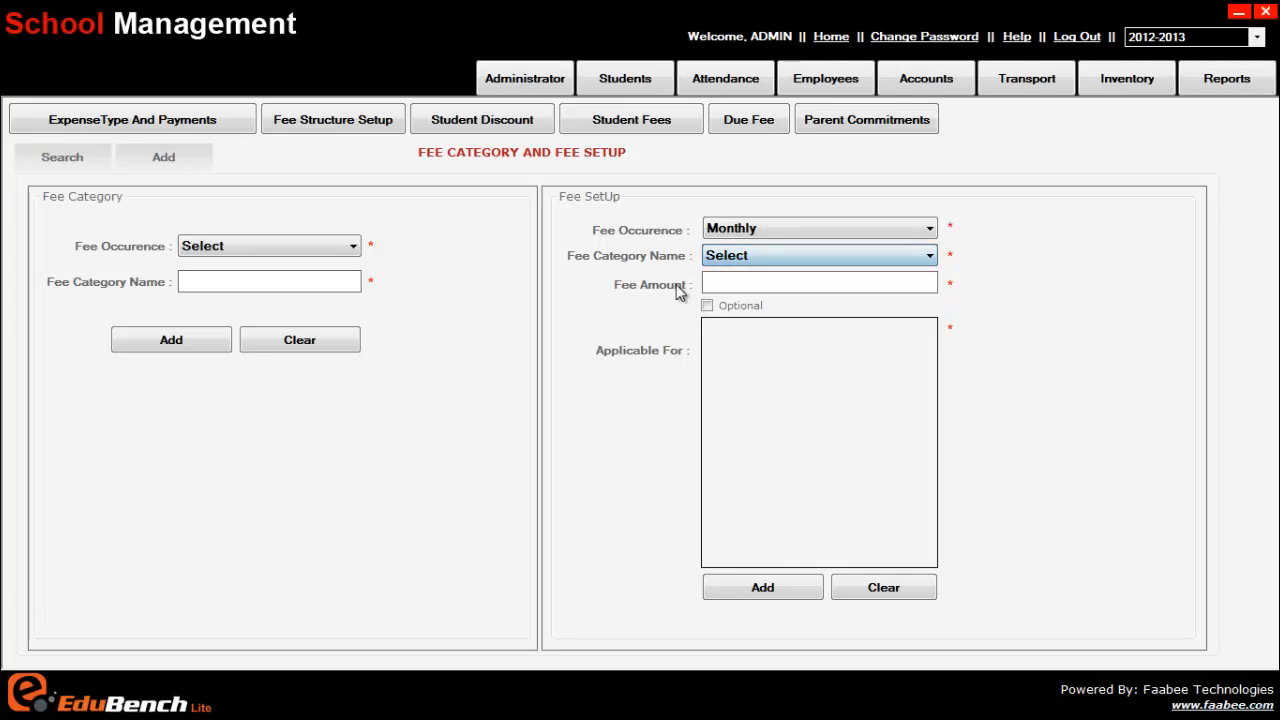
# Compare the Quarterly and OnlyOnce categories, then return to Monthly with BUS FEES and tution fee offered
pyautogui.click(754, 232)
pyautogui.click(753, 277)
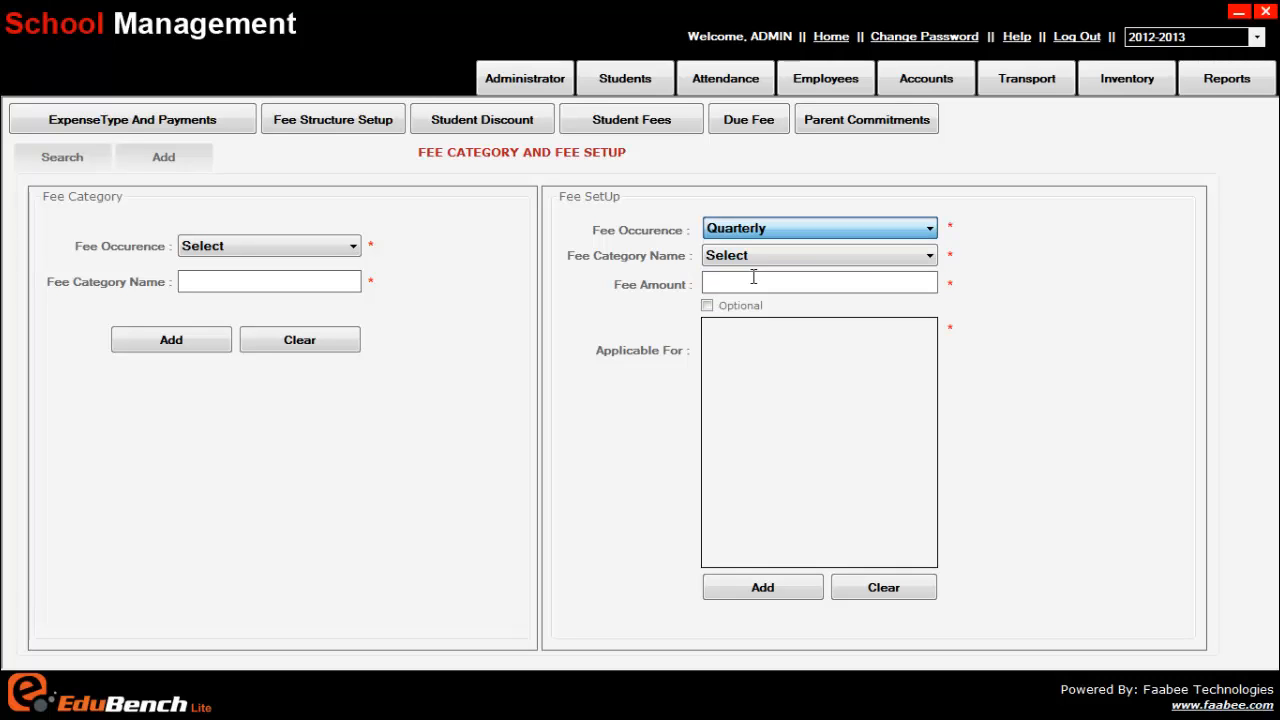
pyautogui.click(733, 255)
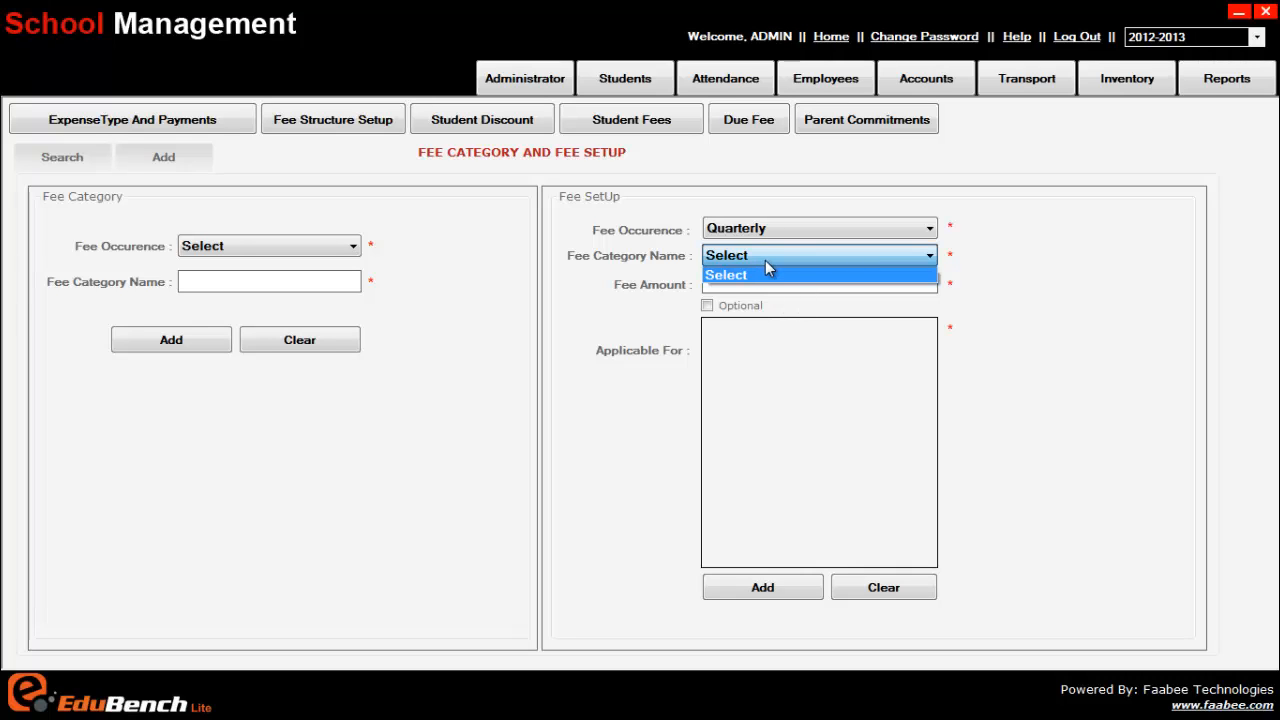
pyautogui.click(769, 229)
pyautogui.click(775, 232)
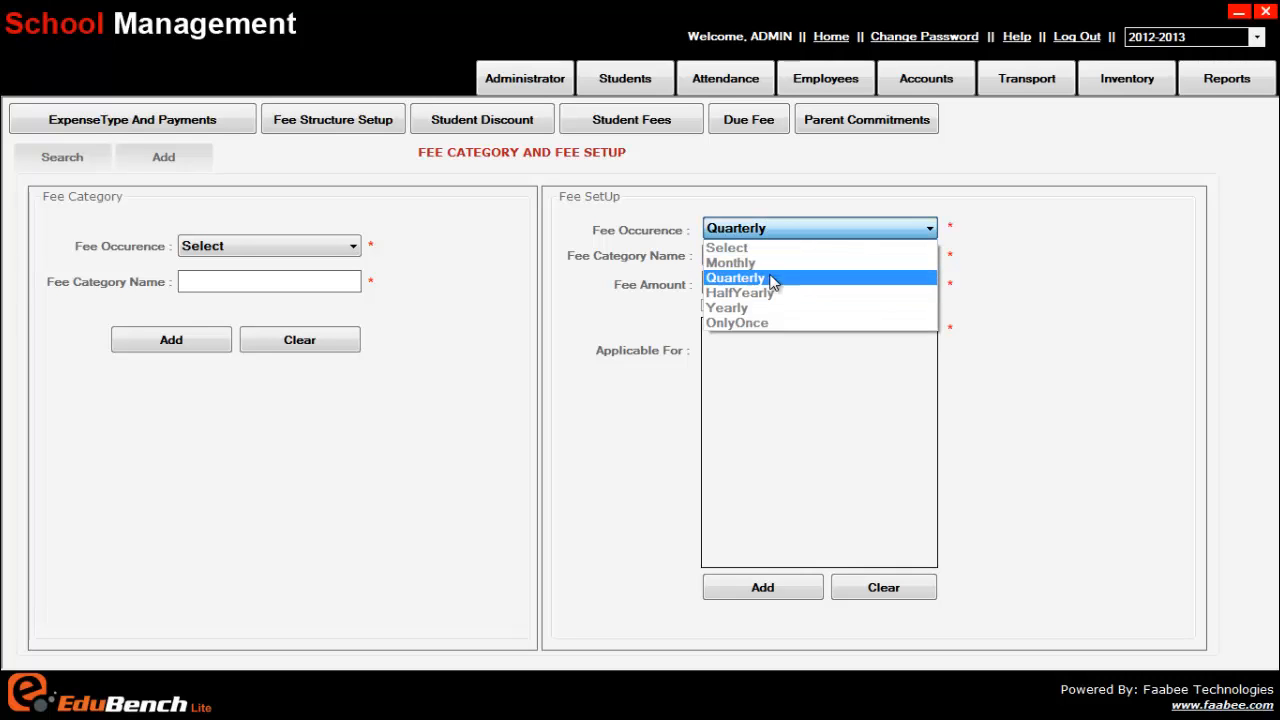
pyautogui.click(771, 257)
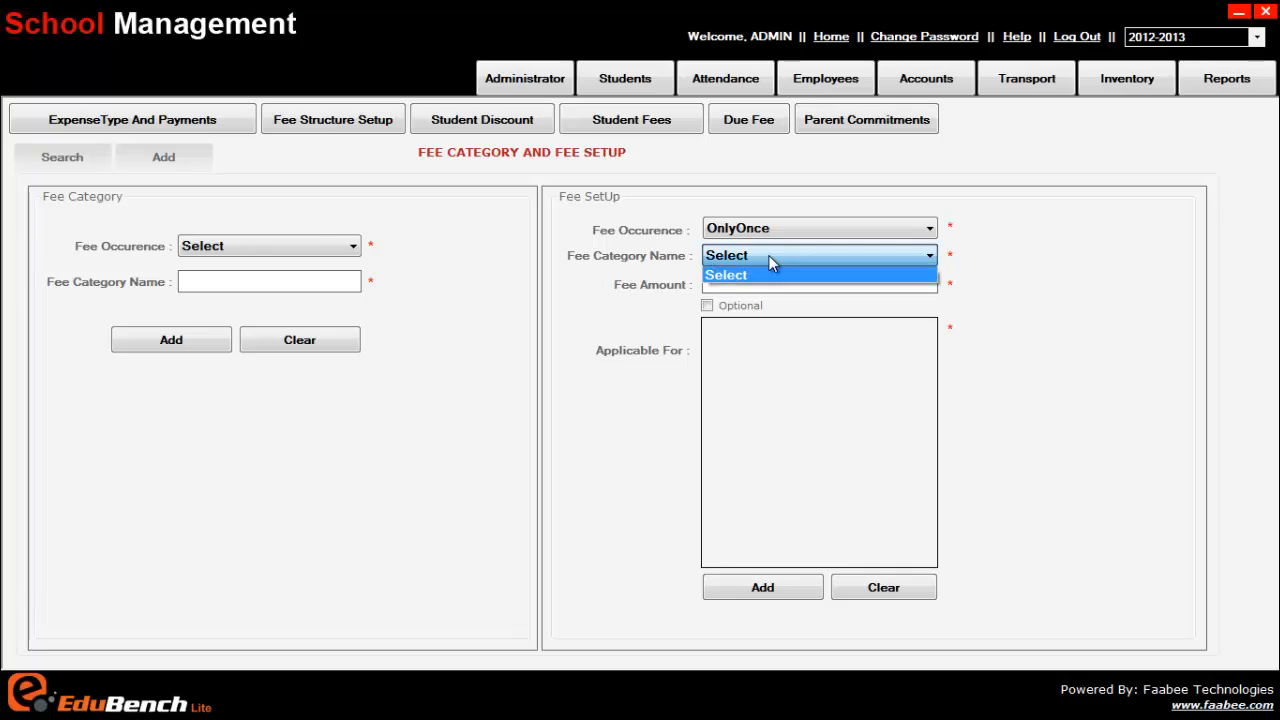
pyautogui.click(775, 265)
pyautogui.click(777, 230)
pyautogui.click(771, 263)
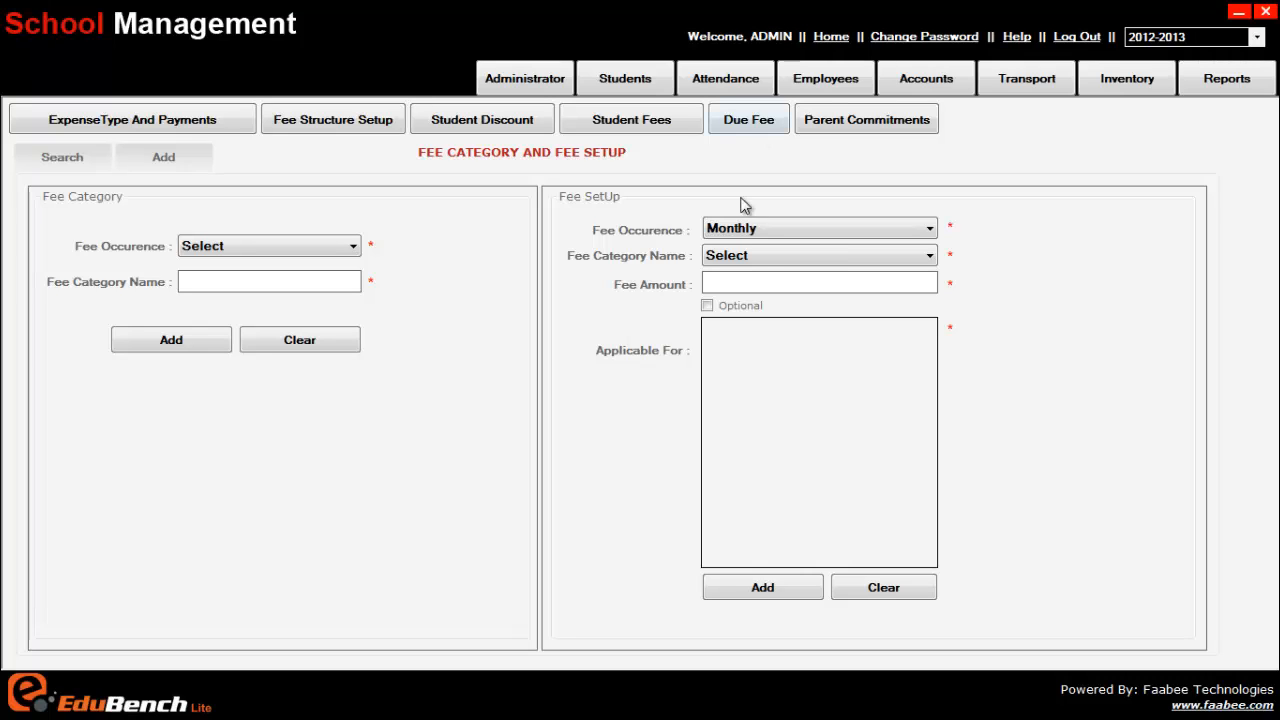
pyautogui.click(819, 256)
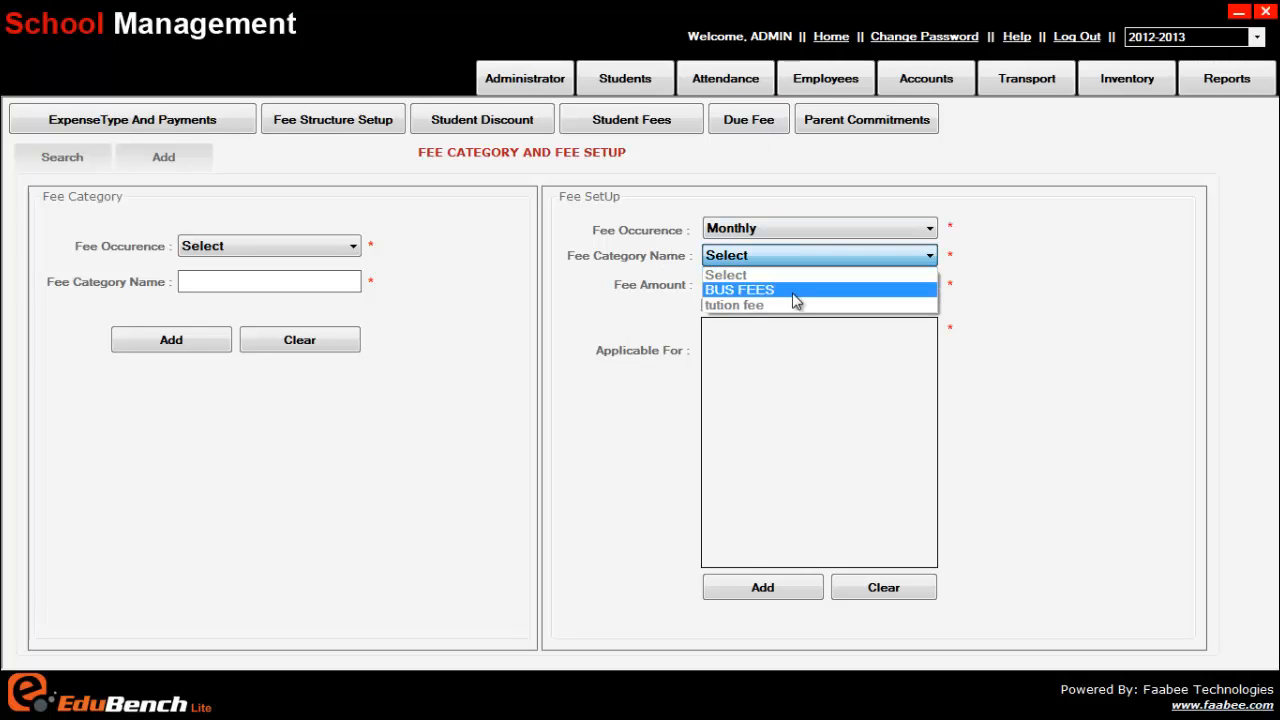
# Choose the tution fee category and toggle the class checkboxes from L.K.G through 9TH
pyautogui.click(791, 308)
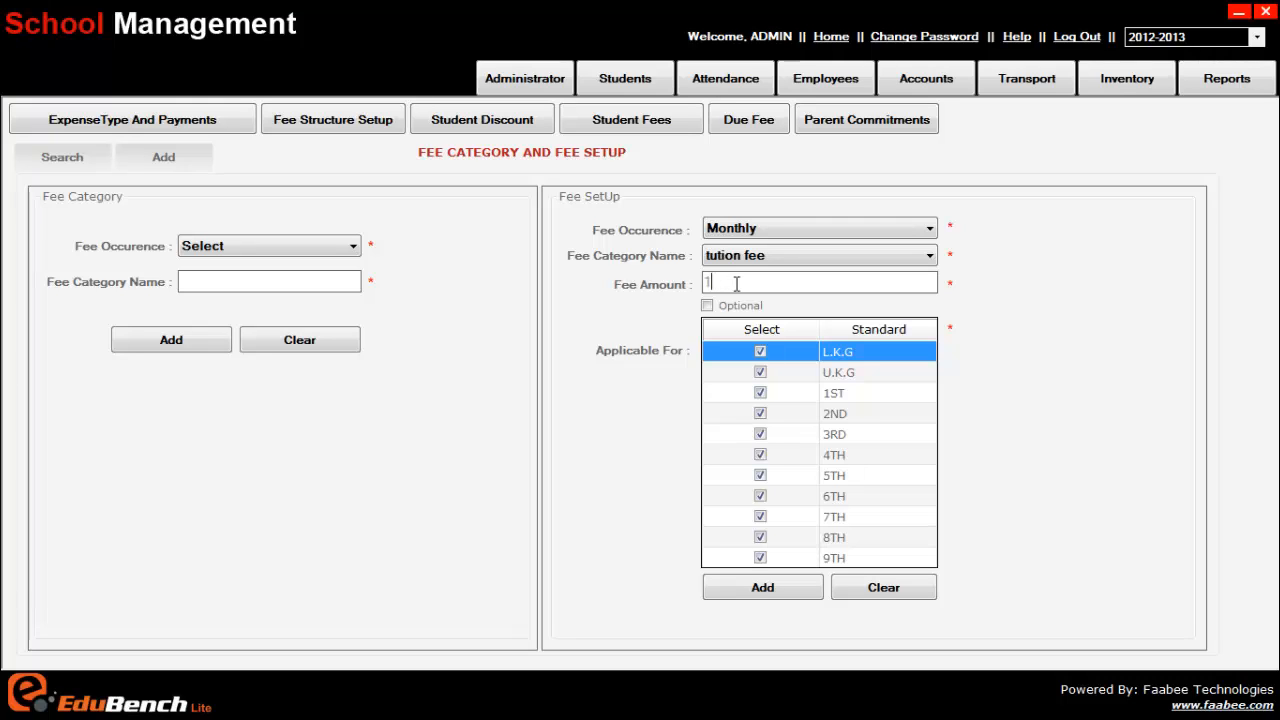
pyautogui.write('000')
pyautogui.click(760, 351)
pyautogui.click(760, 372)
pyautogui.click(760, 393)
pyautogui.click(760, 413)
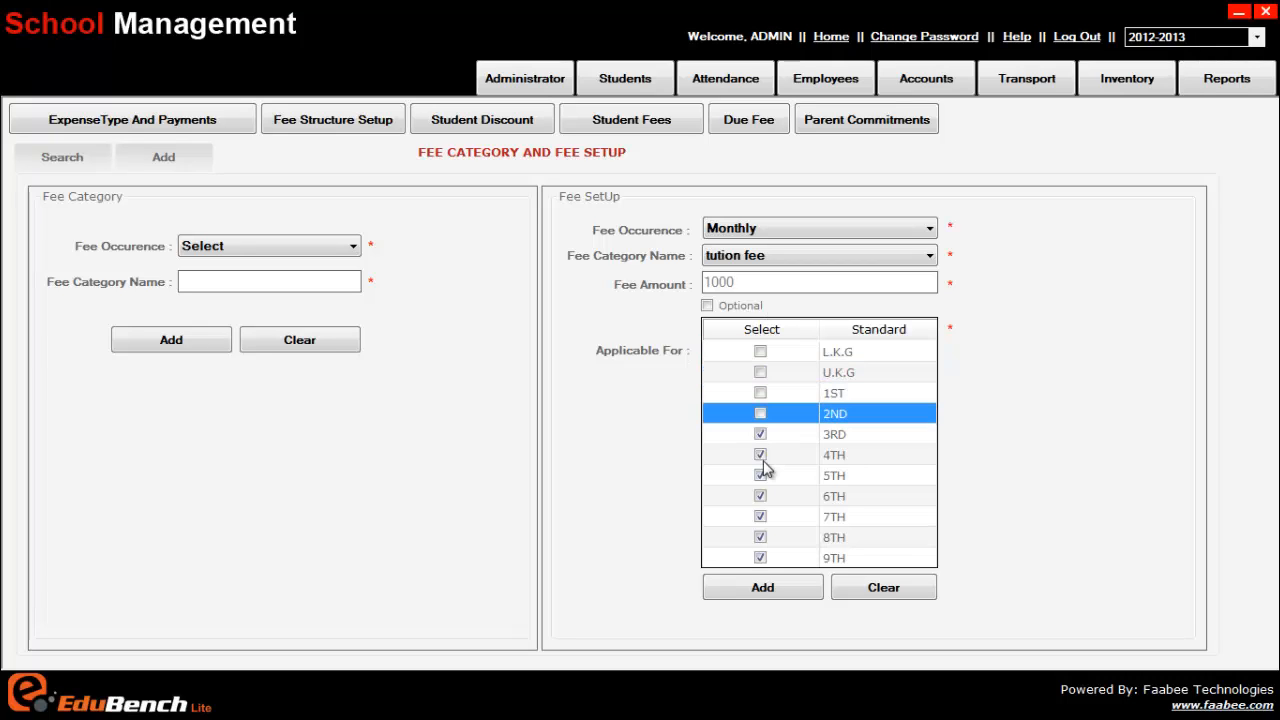
pyautogui.click(761, 456)
pyautogui.click(760, 455)
pyautogui.click(760, 475)
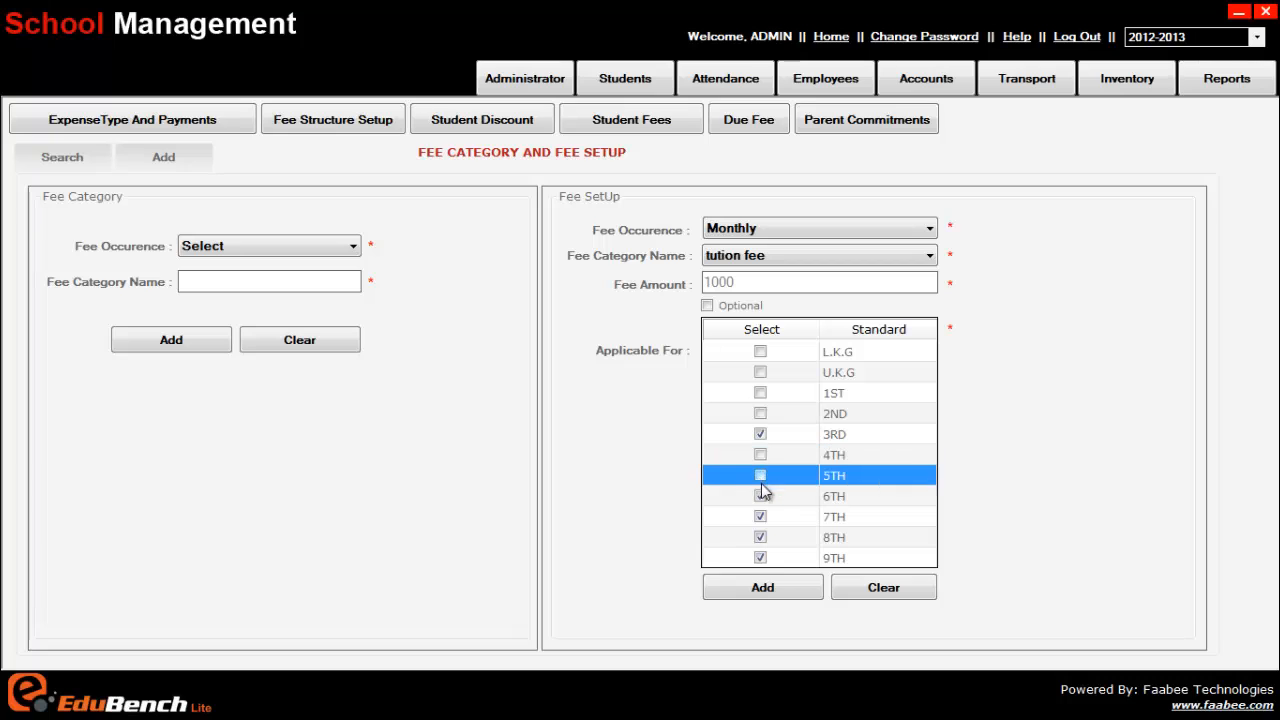
pyautogui.click(760, 496)
pyautogui.click(760, 516)
pyautogui.click(760, 537)
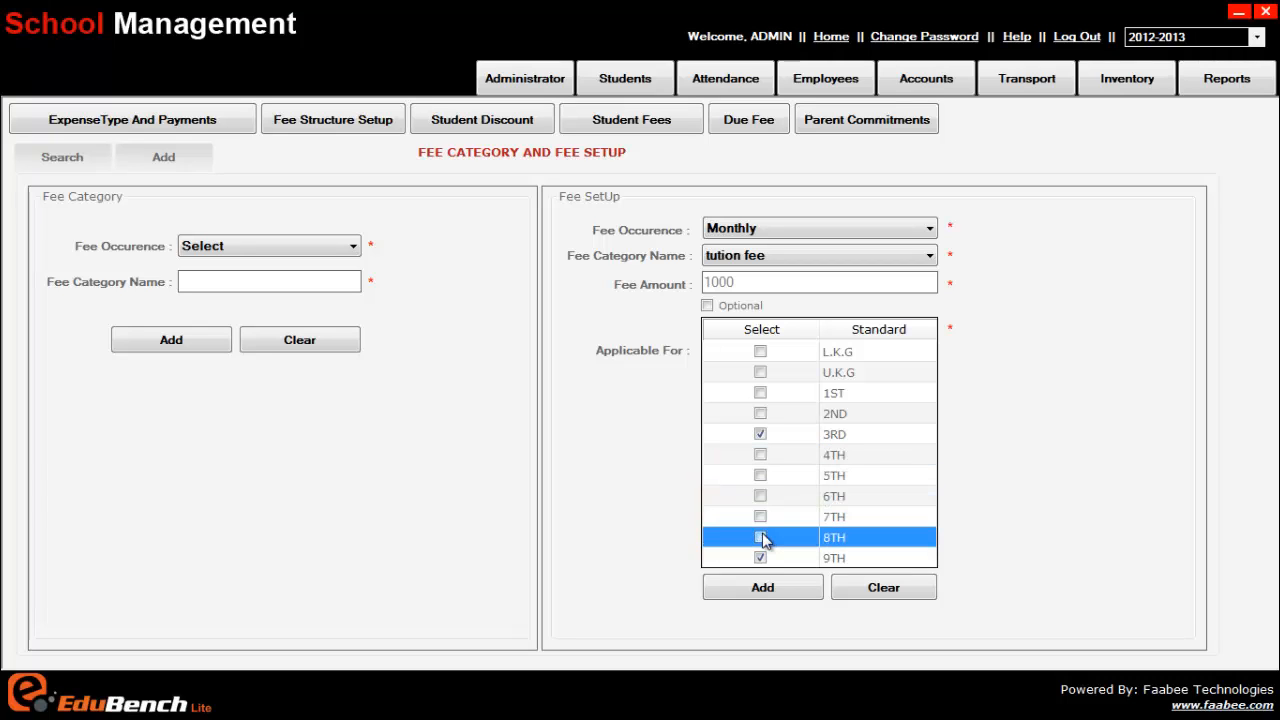
pyautogui.click(760, 558)
pyautogui.click(760, 558)
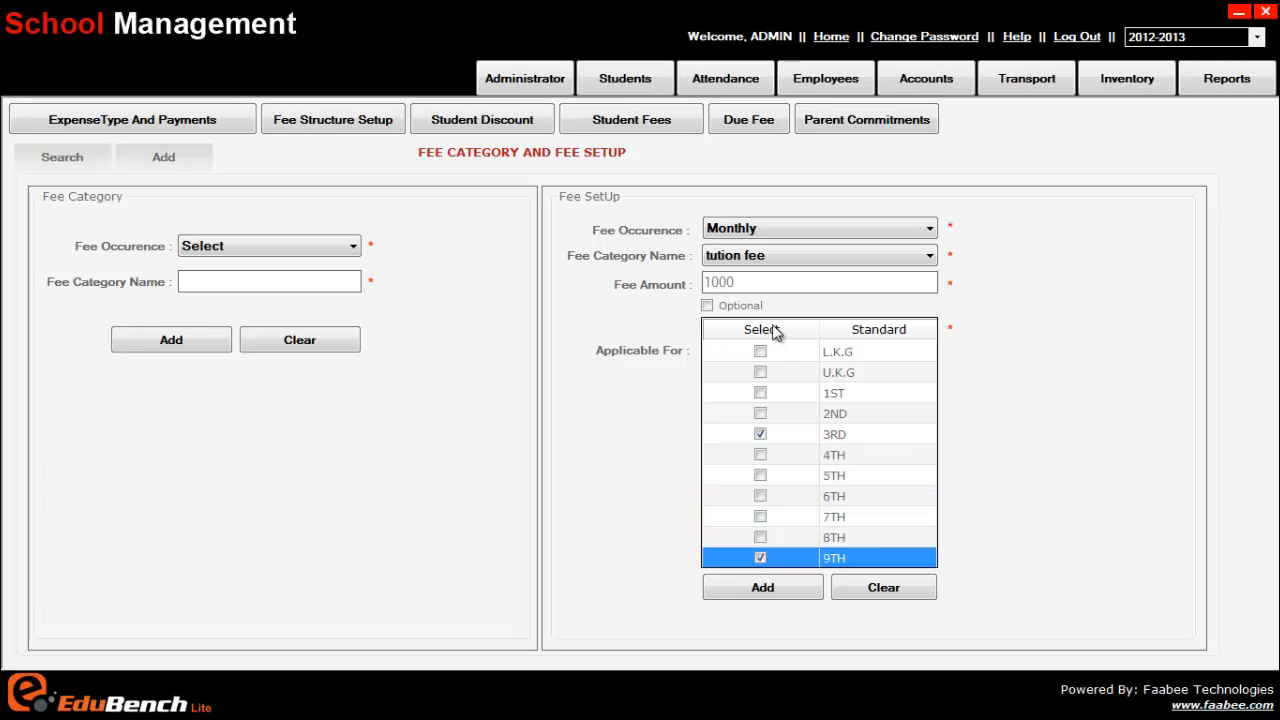
# Include L.K.G, U.K.G, 1ST and 2ND, exclude 3RD, and save the fee at 700
pyautogui.click(743, 288)
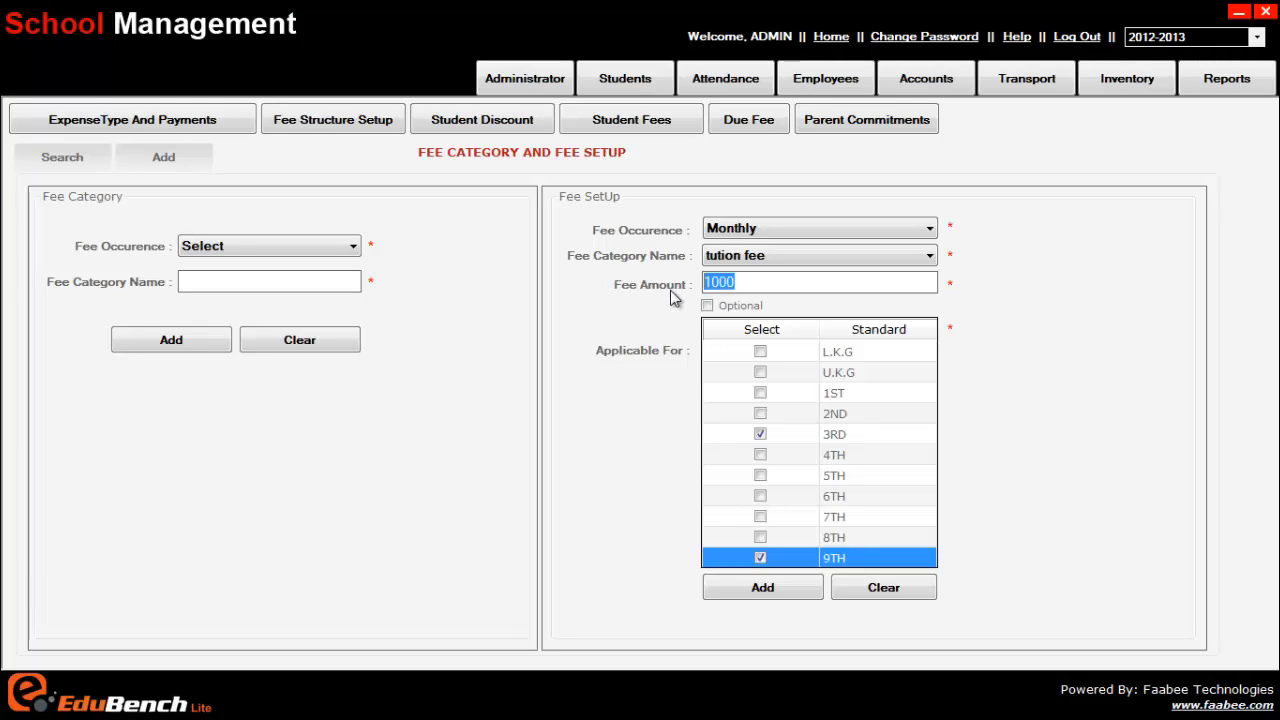
pyautogui.write('50')
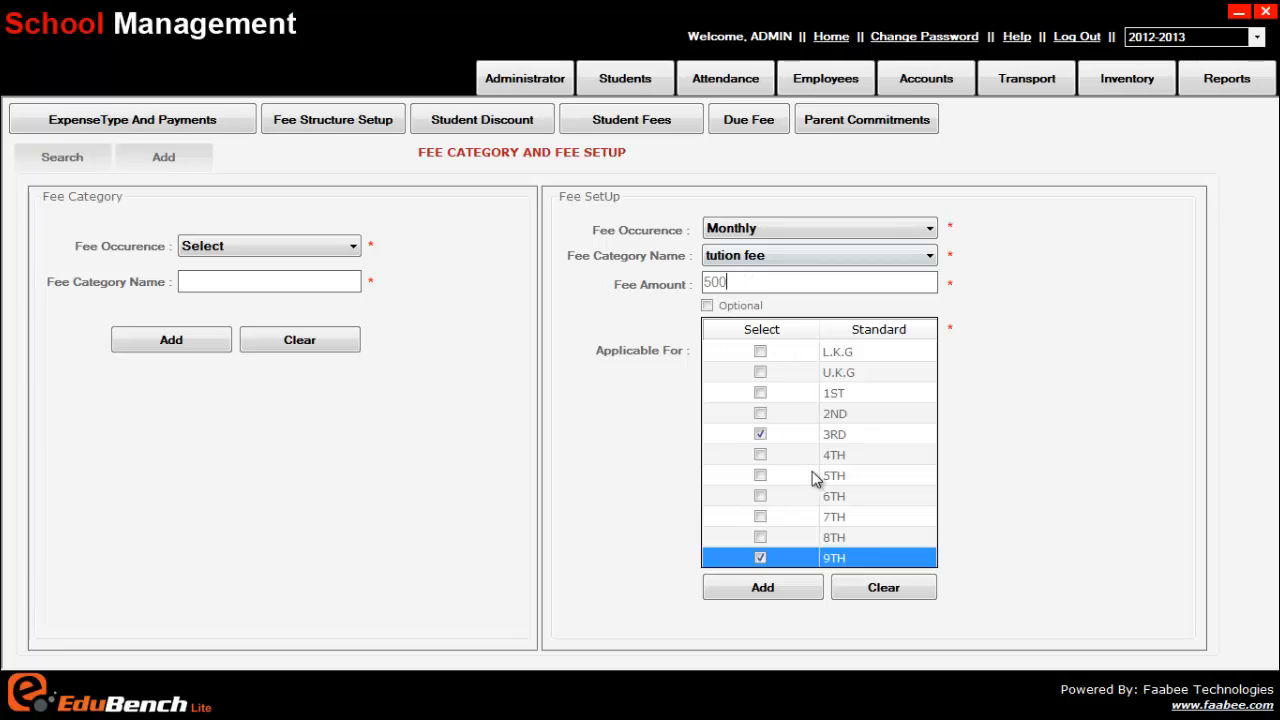
pyautogui.click(762, 352)
pyautogui.click(761, 372)
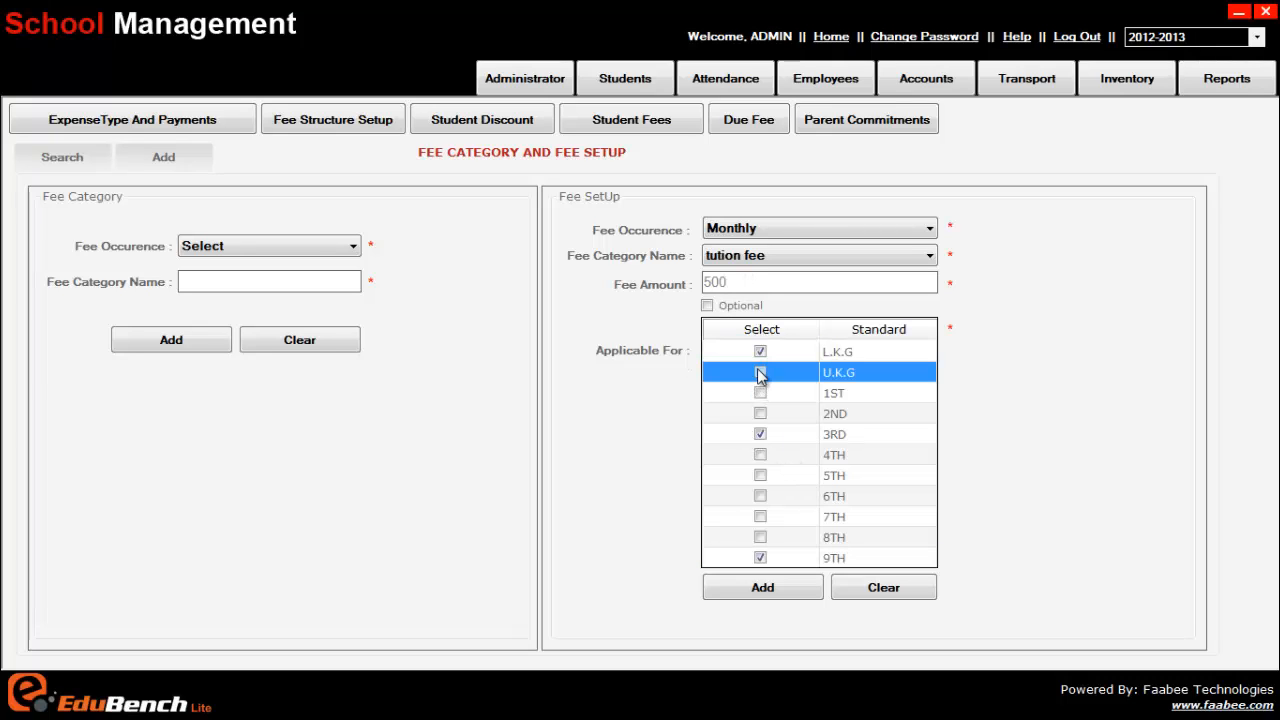
pyautogui.click(761, 393)
pyautogui.click(760, 413)
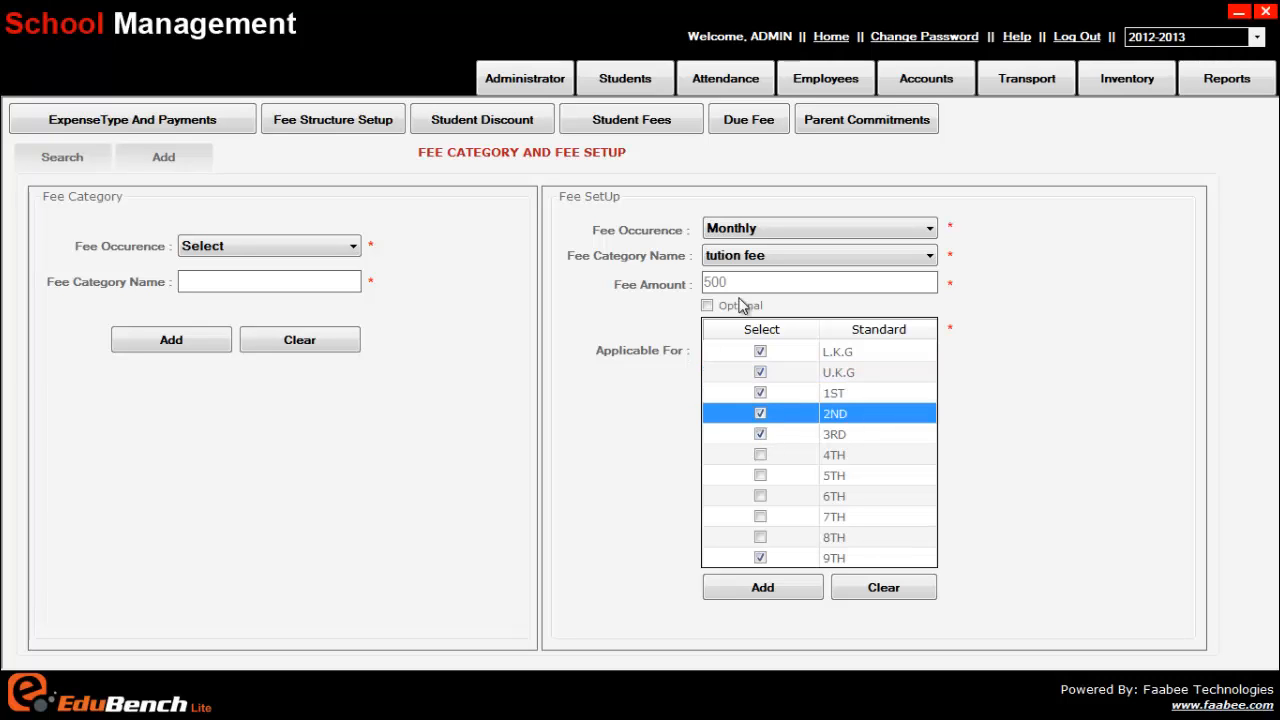
pyautogui.click(760, 434)
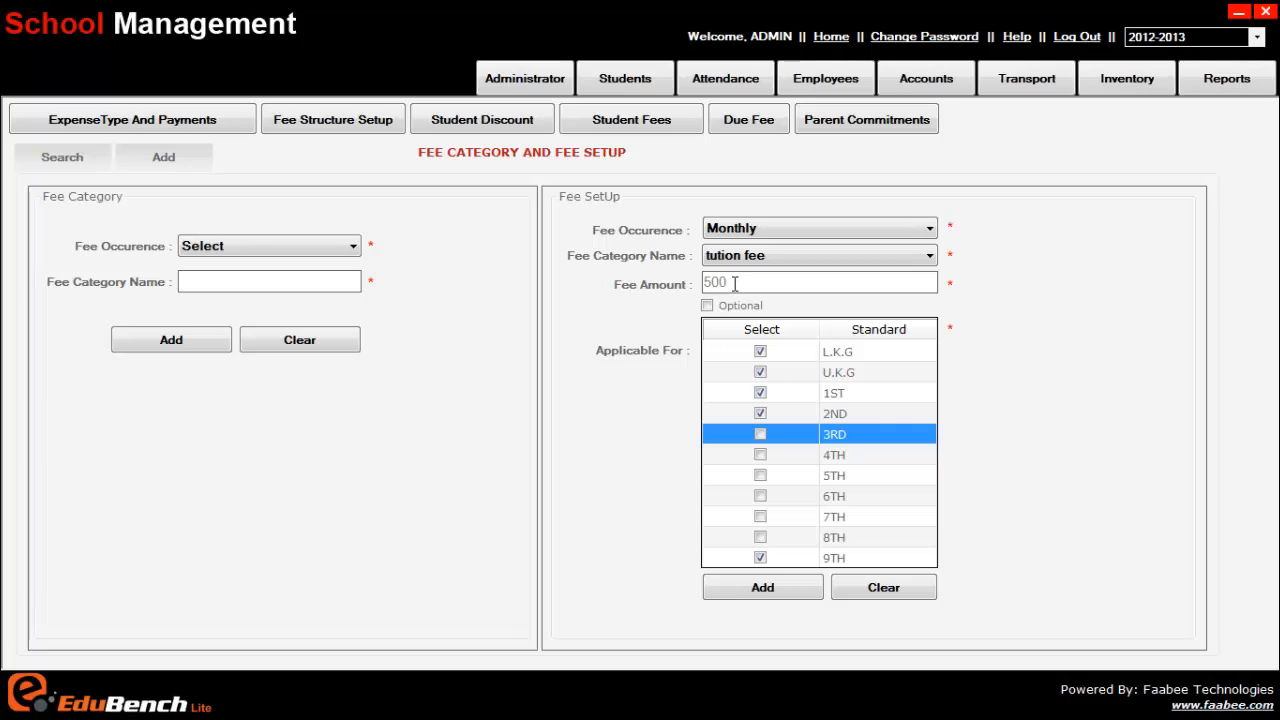
pyautogui.moveTo(728, 283); pyautogui.dragTo(678, 285)
pyautogui.write('700')
pyautogui.click(755, 594)
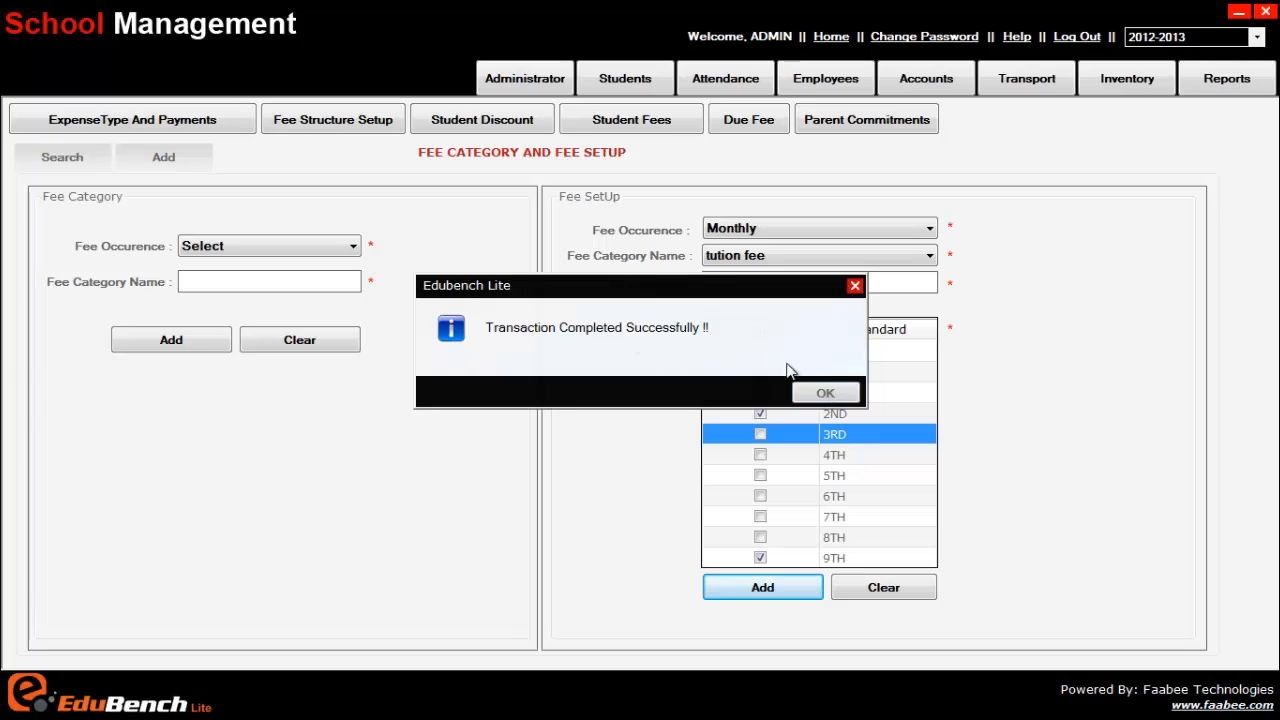
# Dismiss the 'Transaction Completed Successfully' message so the fee setup form resets to blank
pyautogui.click(829, 394)
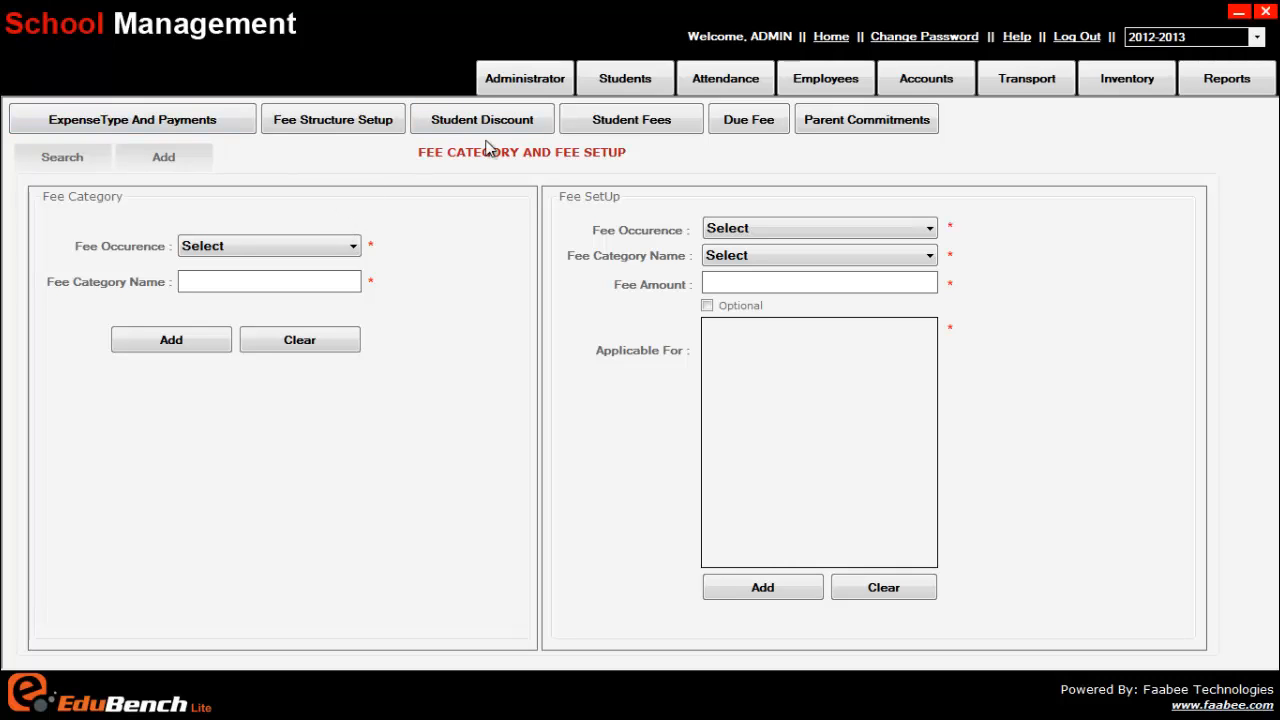
# On Student Fees, search with Standard L.K.G only and dismiss the mandatory-fields warning
pyautogui.click(642, 126)
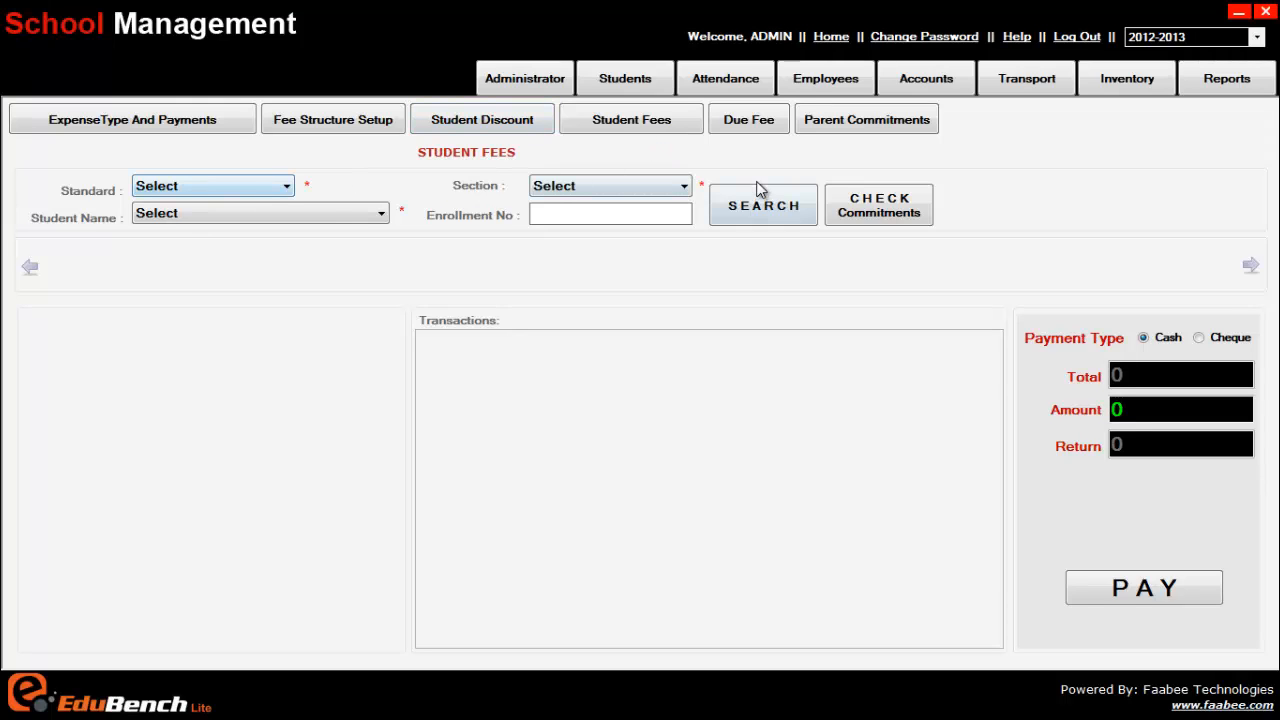
pyautogui.click(179, 186)
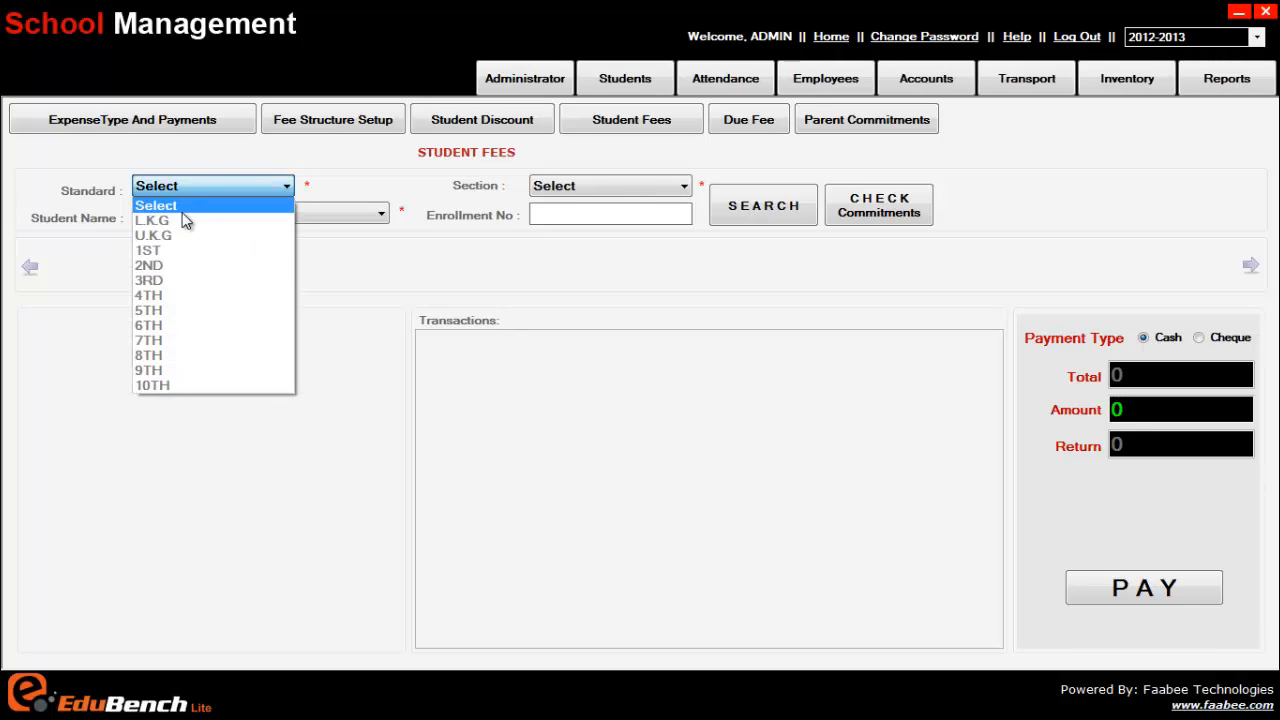
pyautogui.click(185, 221)
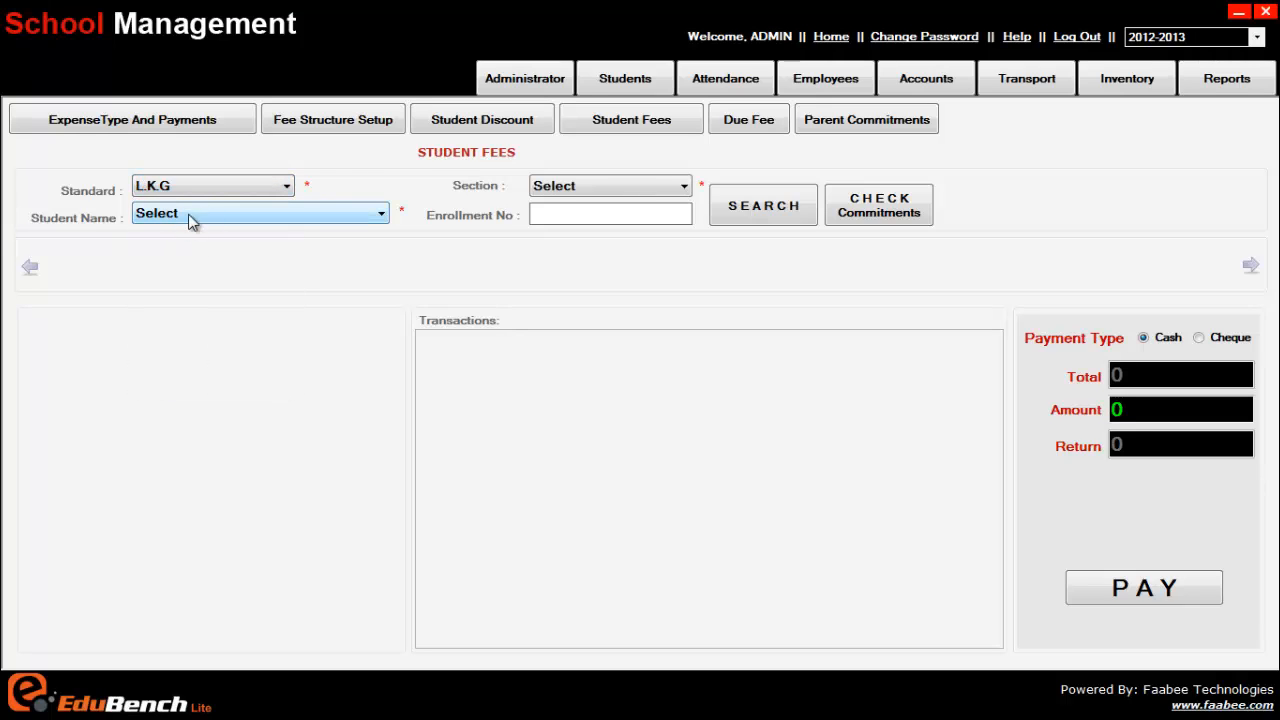
pyautogui.click(758, 220)
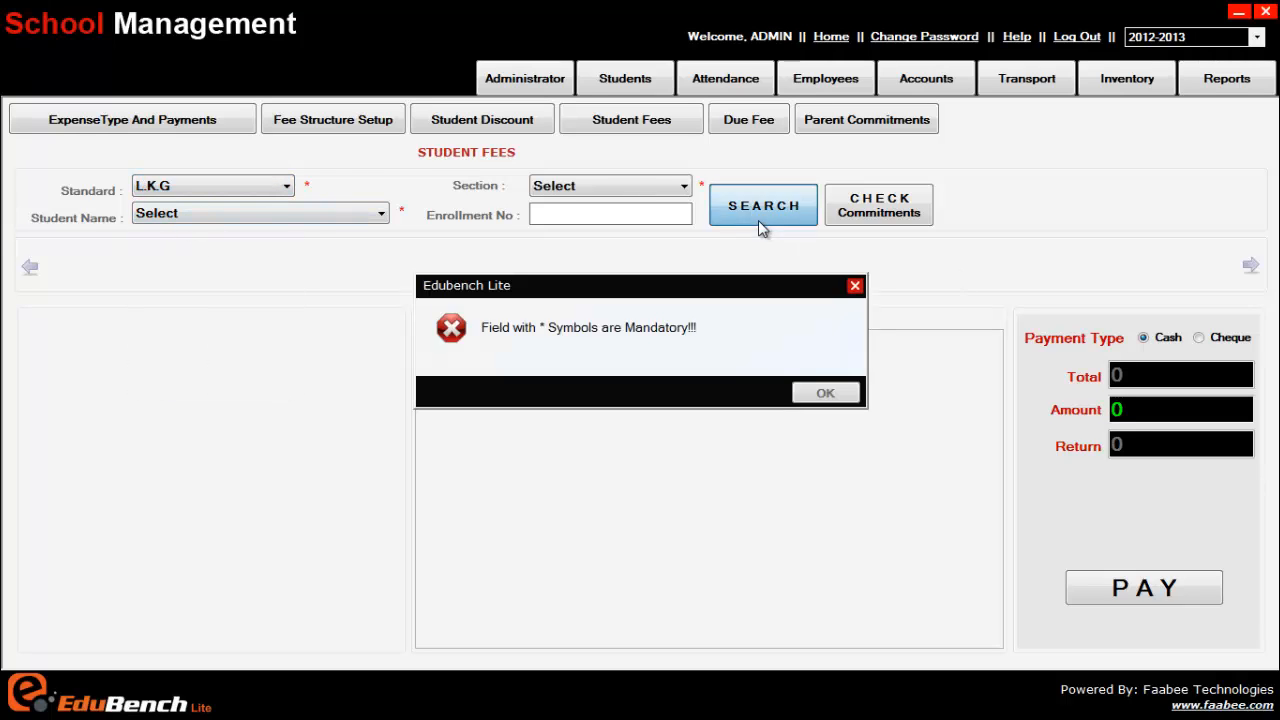
pyautogui.click(832, 395)
# Keep L.K.G as the standard, find the student list empty, and begin an enrollment number
pyautogui.click(251, 186)
pyautogui.click(349, 232)
pyautogui.click(344, 214)
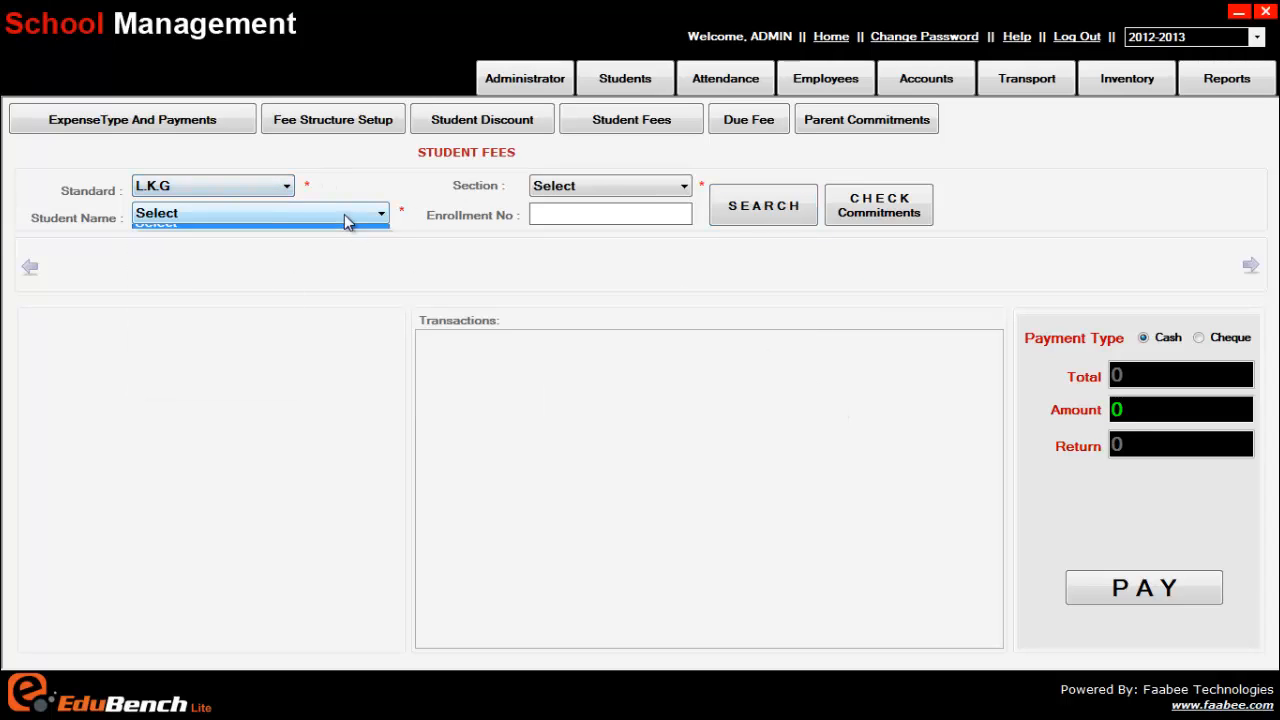
pyautogui.click(343, 213)
pyautogui.click(346, 212)
pyautogui.click(265, 188)
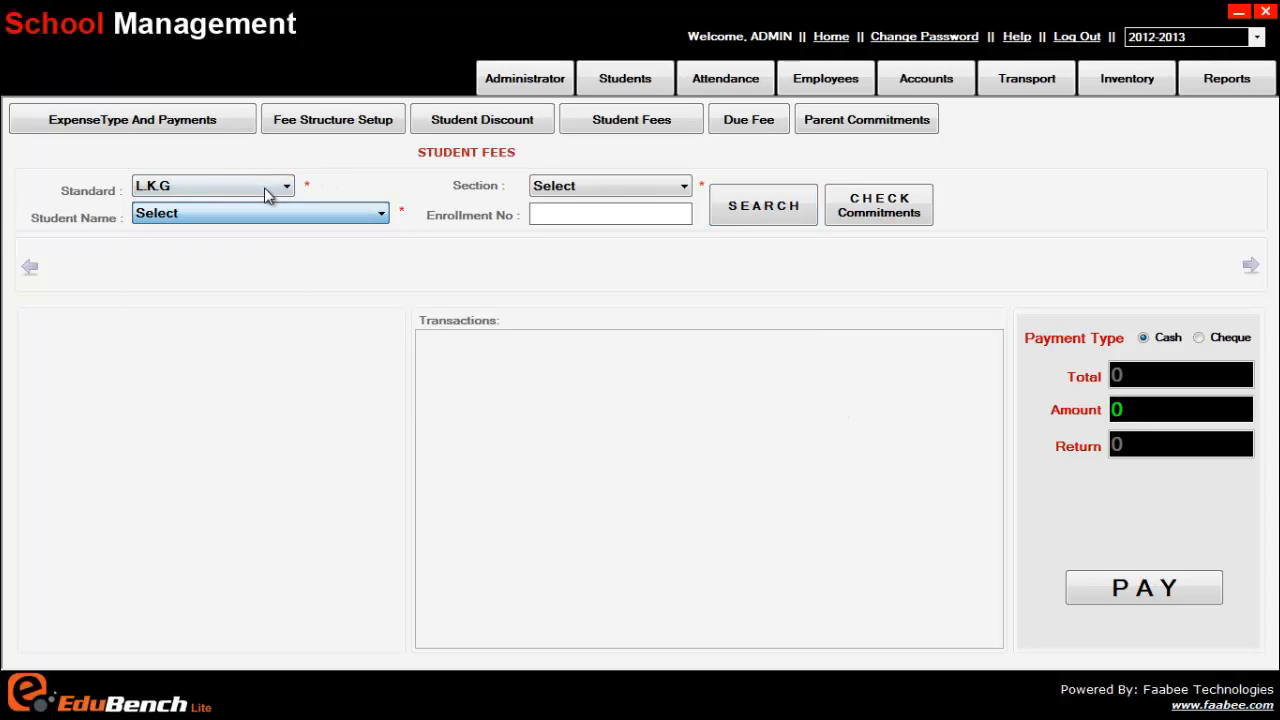
pyautogui.click(648, 218)
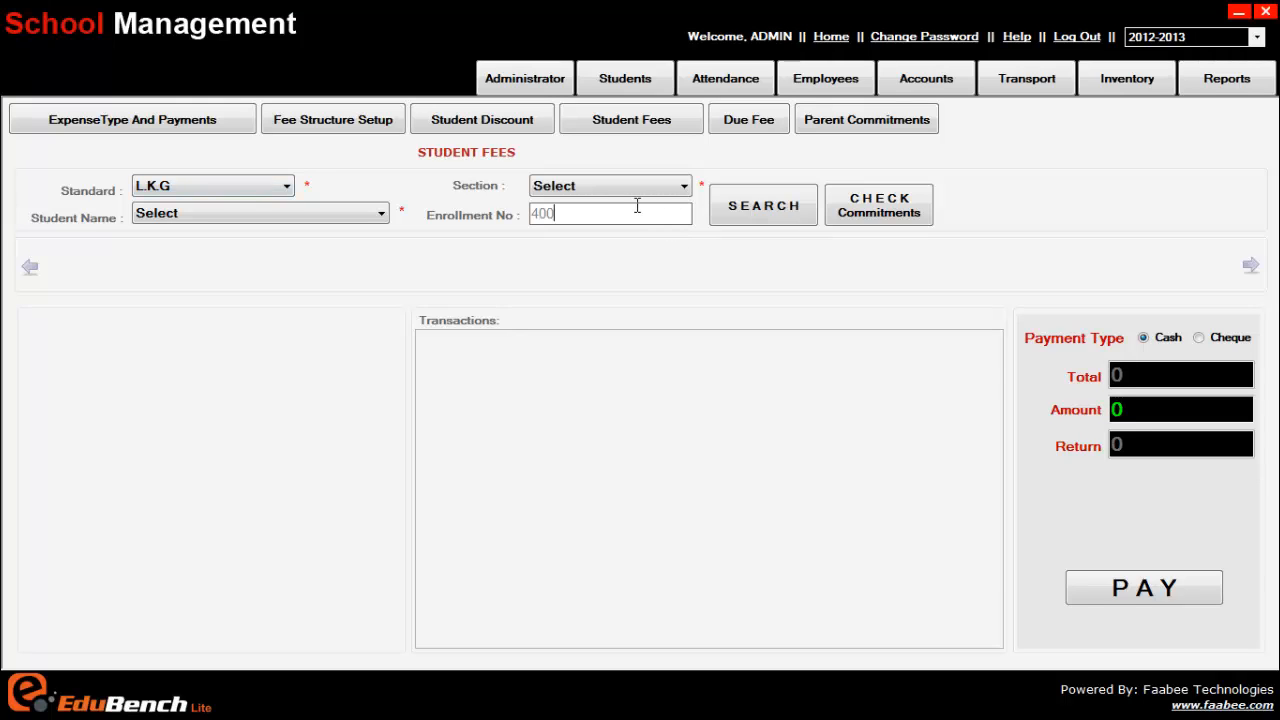
# Search fees by enrollment number and dismiss the 'No Details Found' message
pyautogui.click(755, 206)
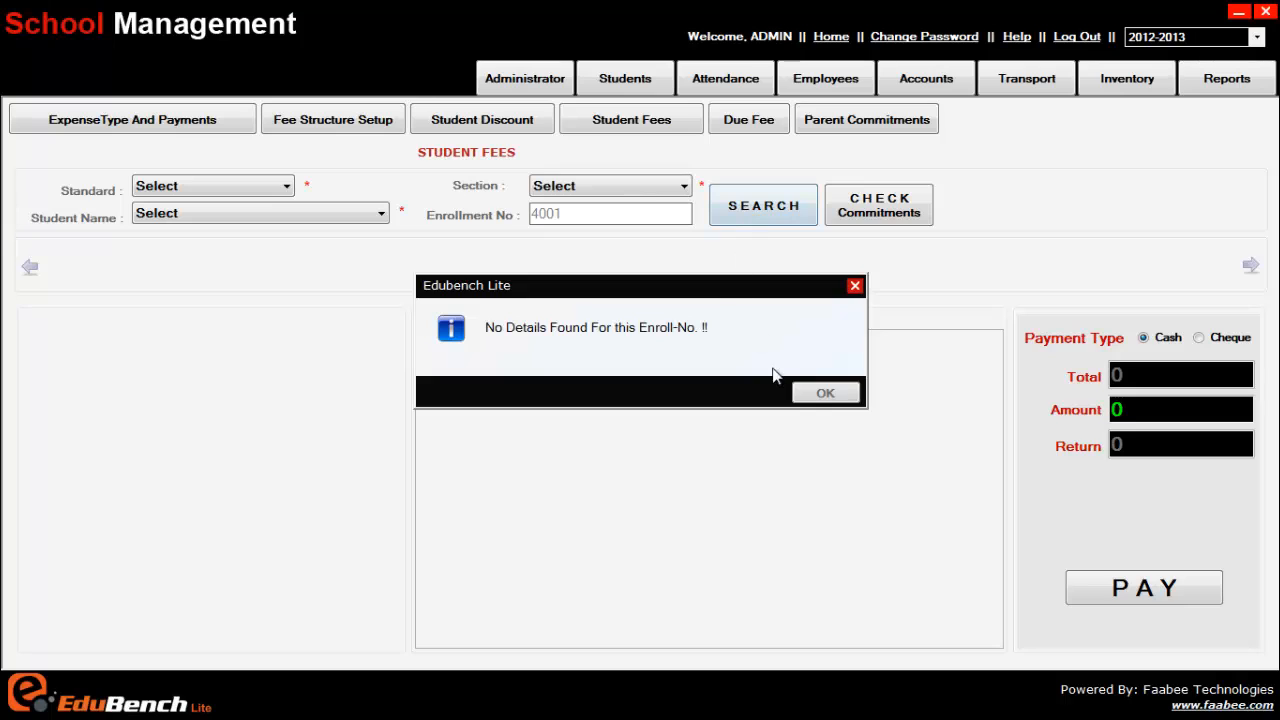
pyautogui.click(822, 391)
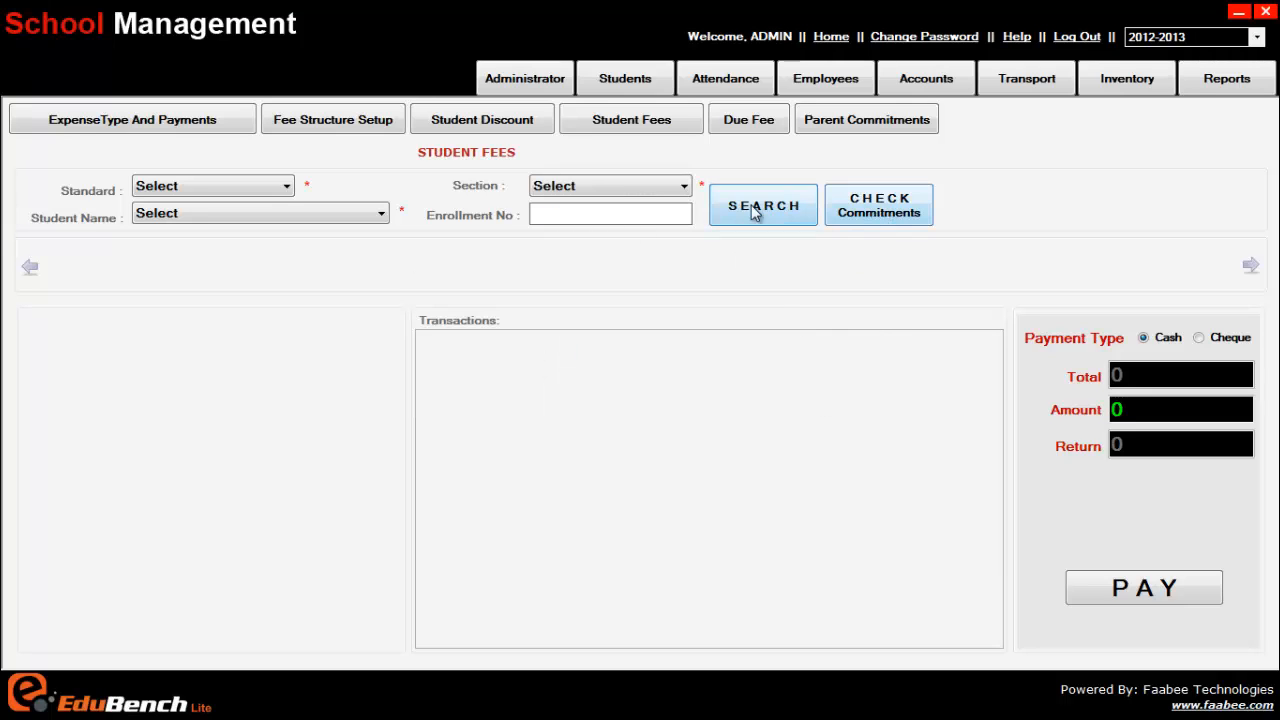
pyautogui.click(616, 189)
pyautogui.click(616, 189)
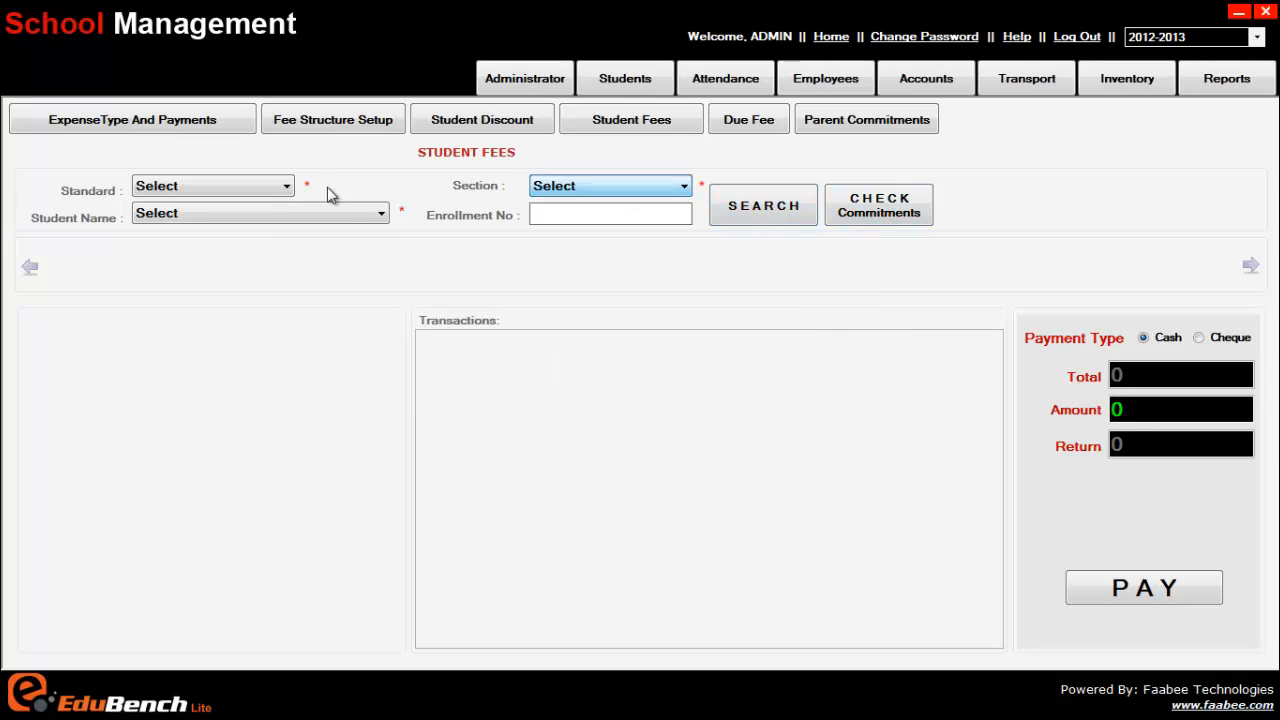
pyautogui.click(289, 210)
pyautogui.click(289, 210)
# Choose Standard L.K.G, Section A, and the first student listed in that section
pyautogui.click(250, 186)
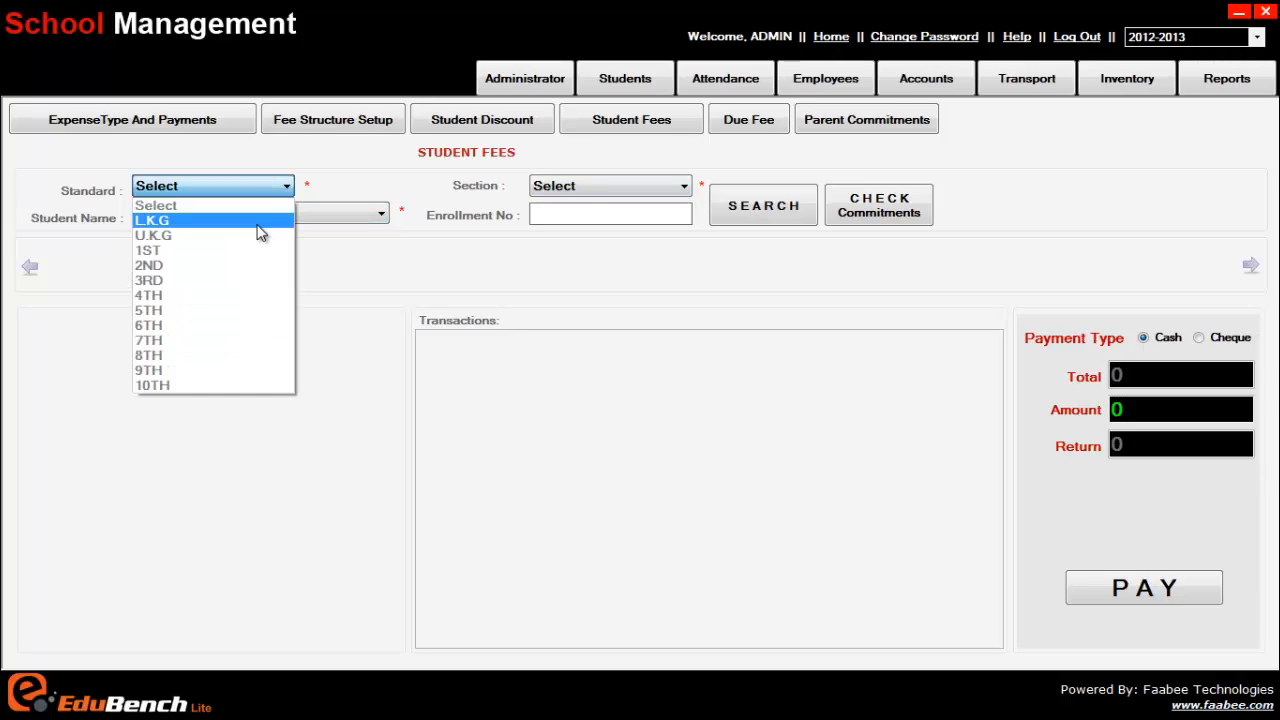
pyautogui.click(257, 220)
pyautogui.click(271, 214)
pyautogui.click(358, 214)
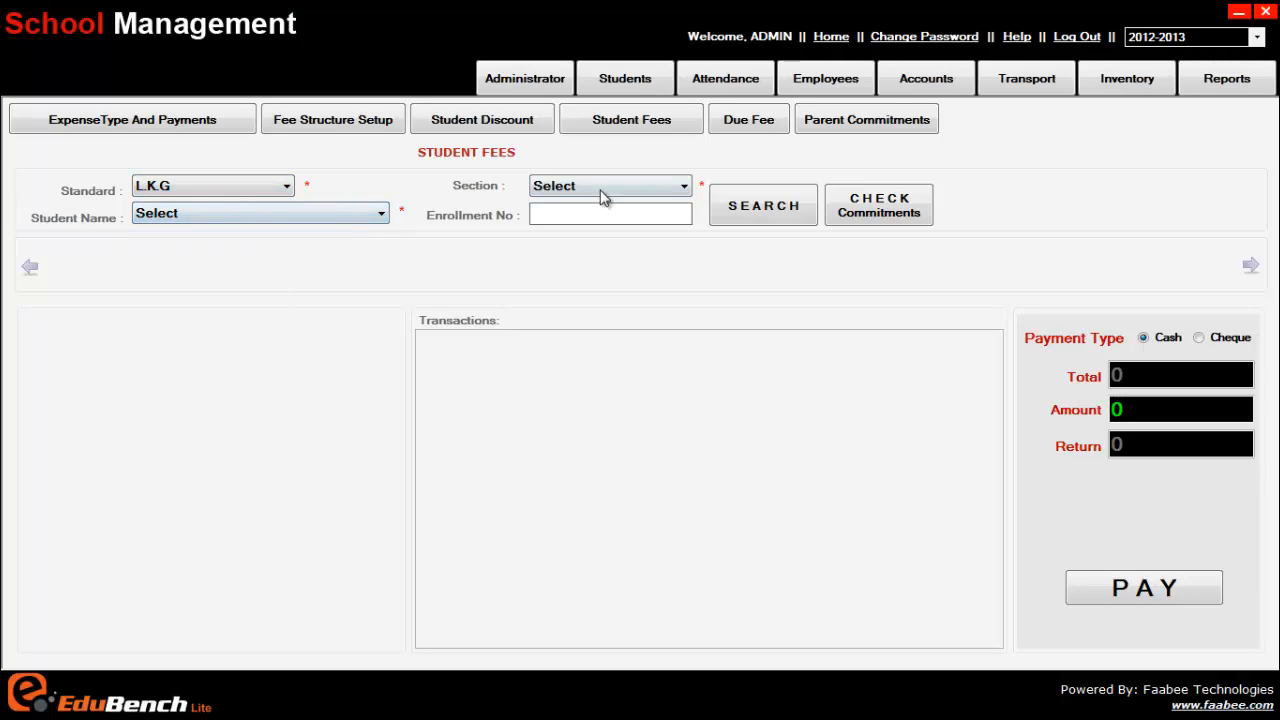
pyautogui.click(600, 185)
pyautogui.click(589, 222)
pyautogui.click(309, 212)
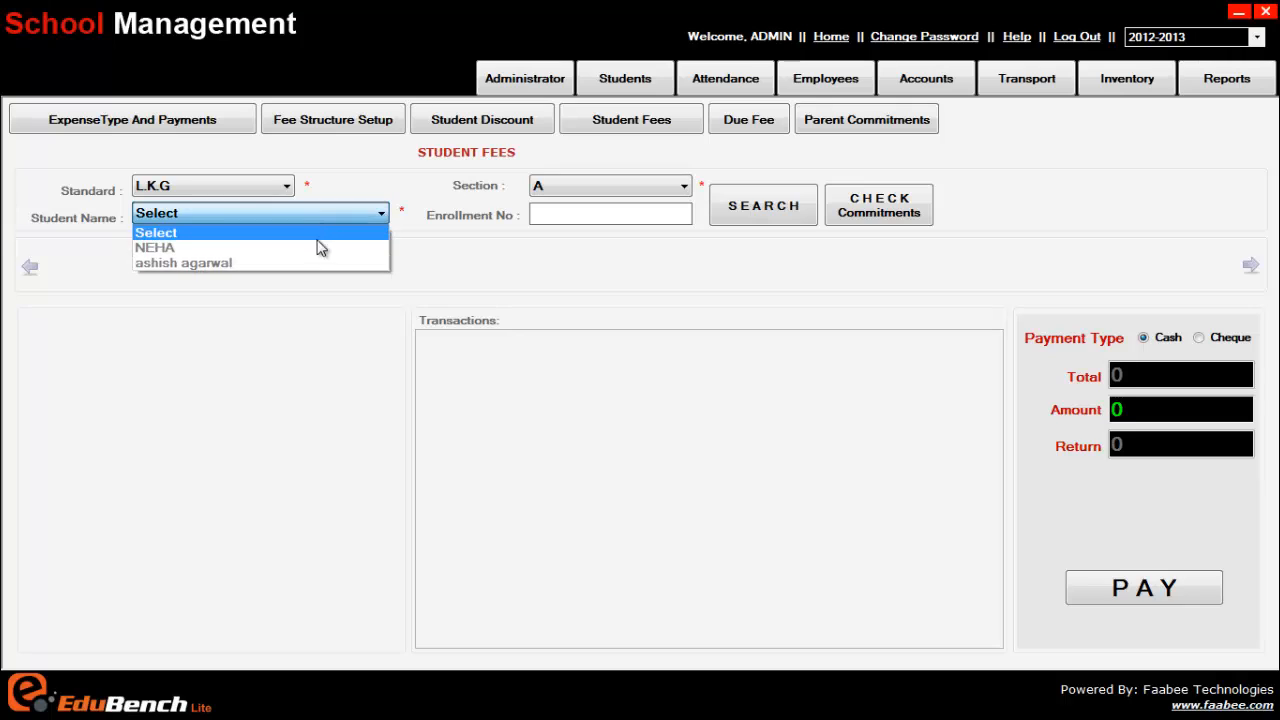
pyautogui.click(316, 250)
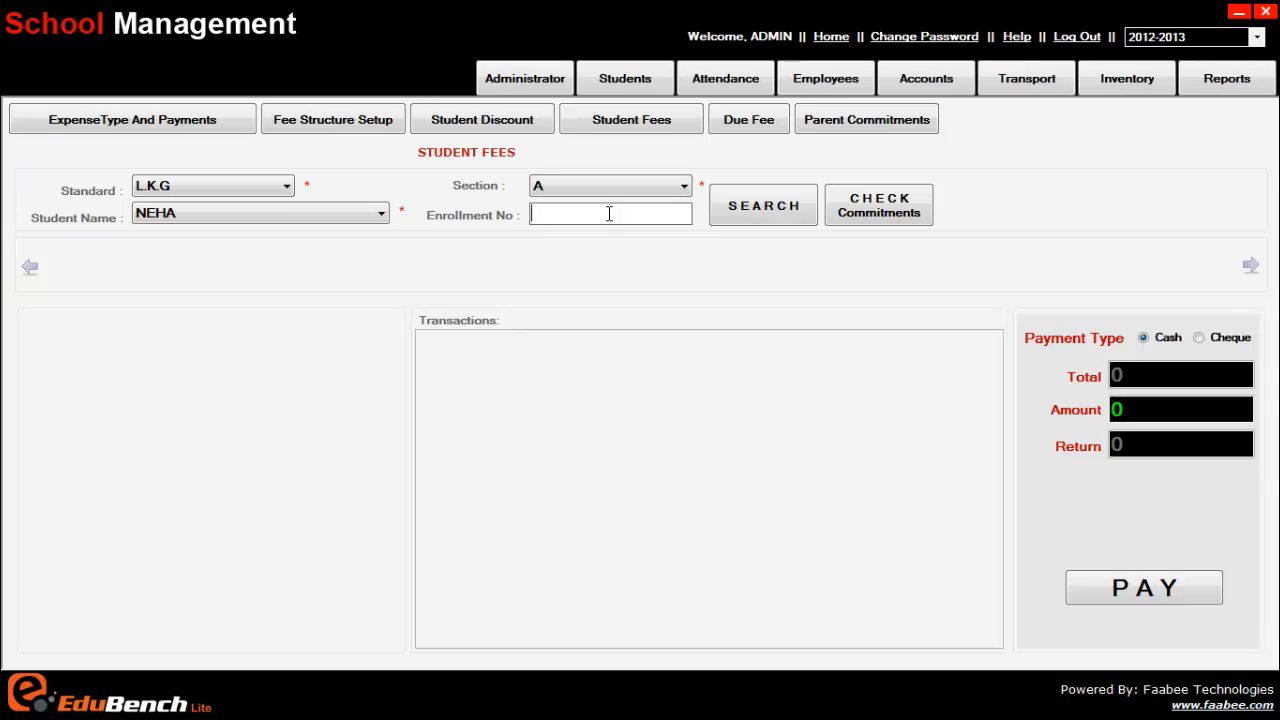
# Search the student's fees and view the tution fee months Jun–May at Rs 700.00 each
pyautogui.click(757, 217)
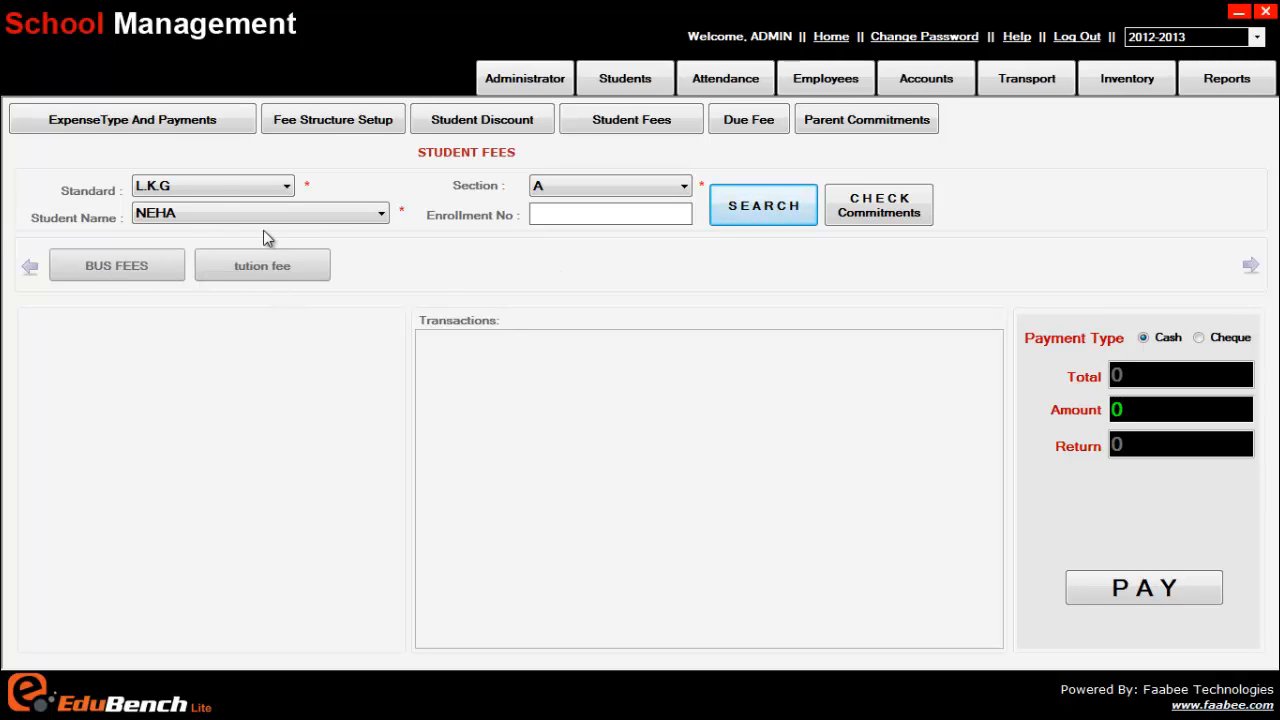
pyautogui.click(542, 216)
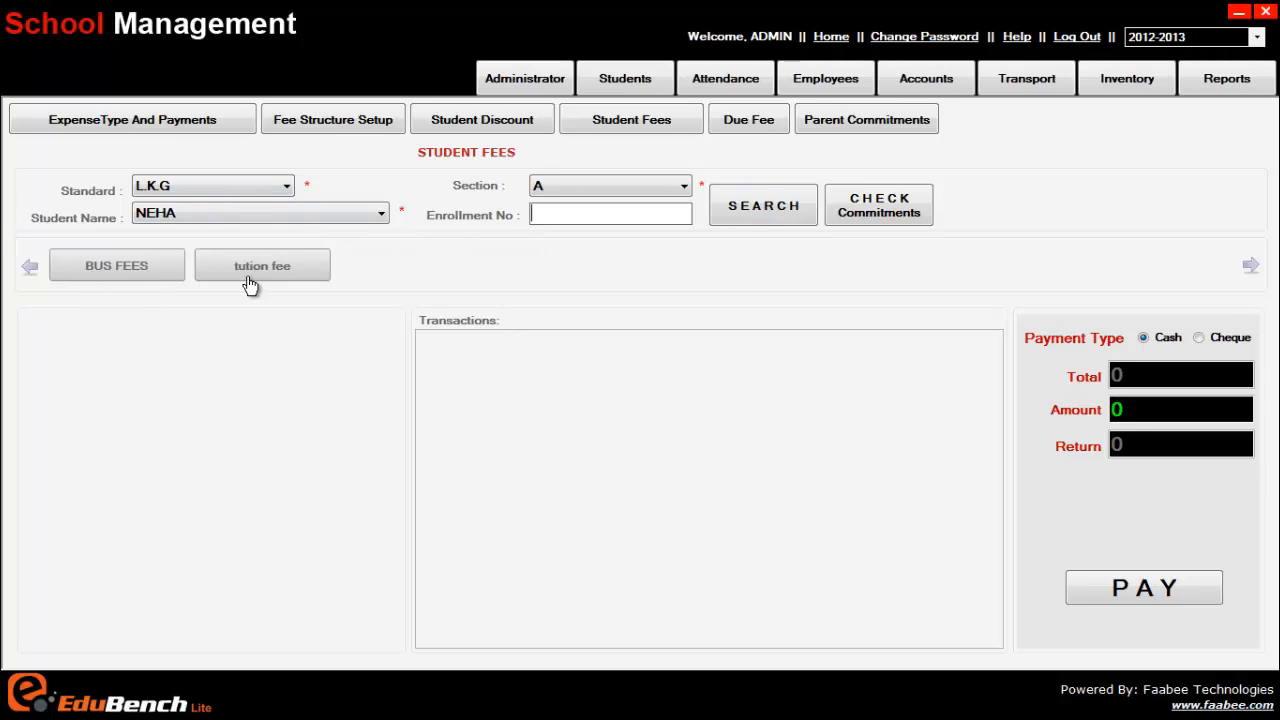
pyautogui.click(183, 212)
pyautogui.click(264, 272)
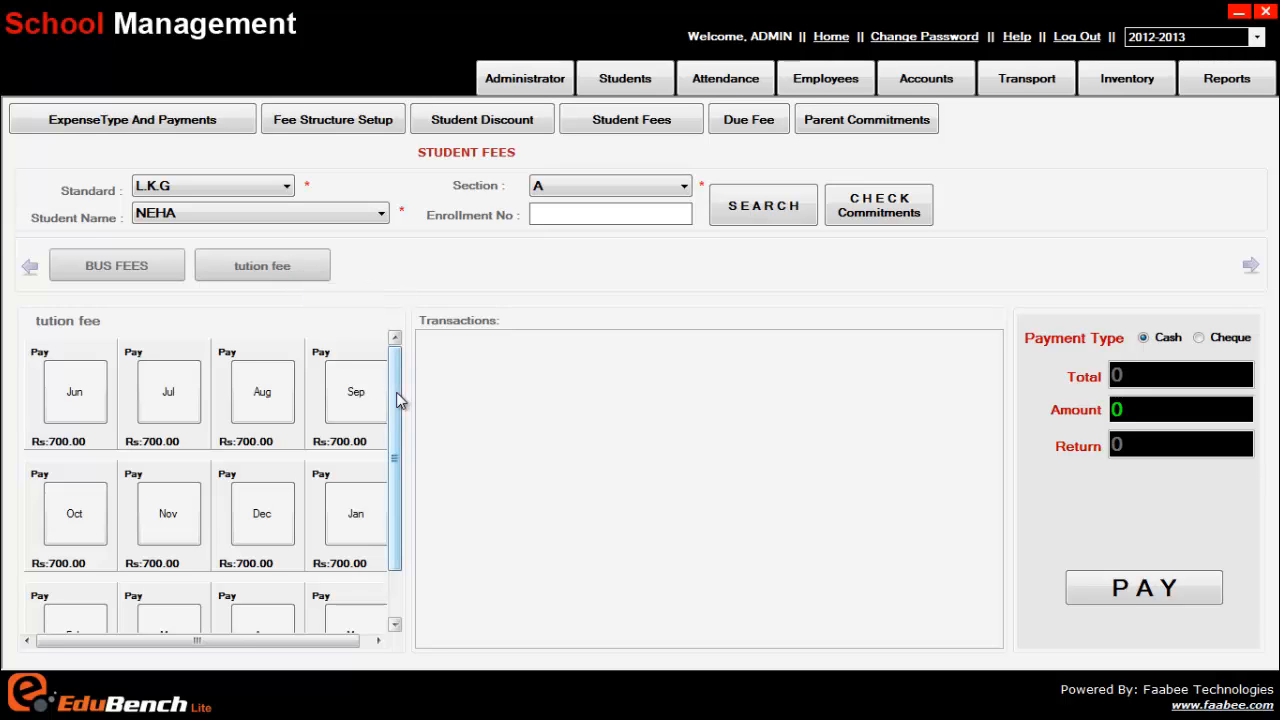
pyautogui.moveTo(398, 376)
pyautogui.mouseDown()
pyautogui.moveTo(390, 456)
pyautogui.moveTo(393, 362)
pyautogui.moveTo(395, 478)
pyautogui.moveTo(398, 358)
pyautogui.mouseUp()
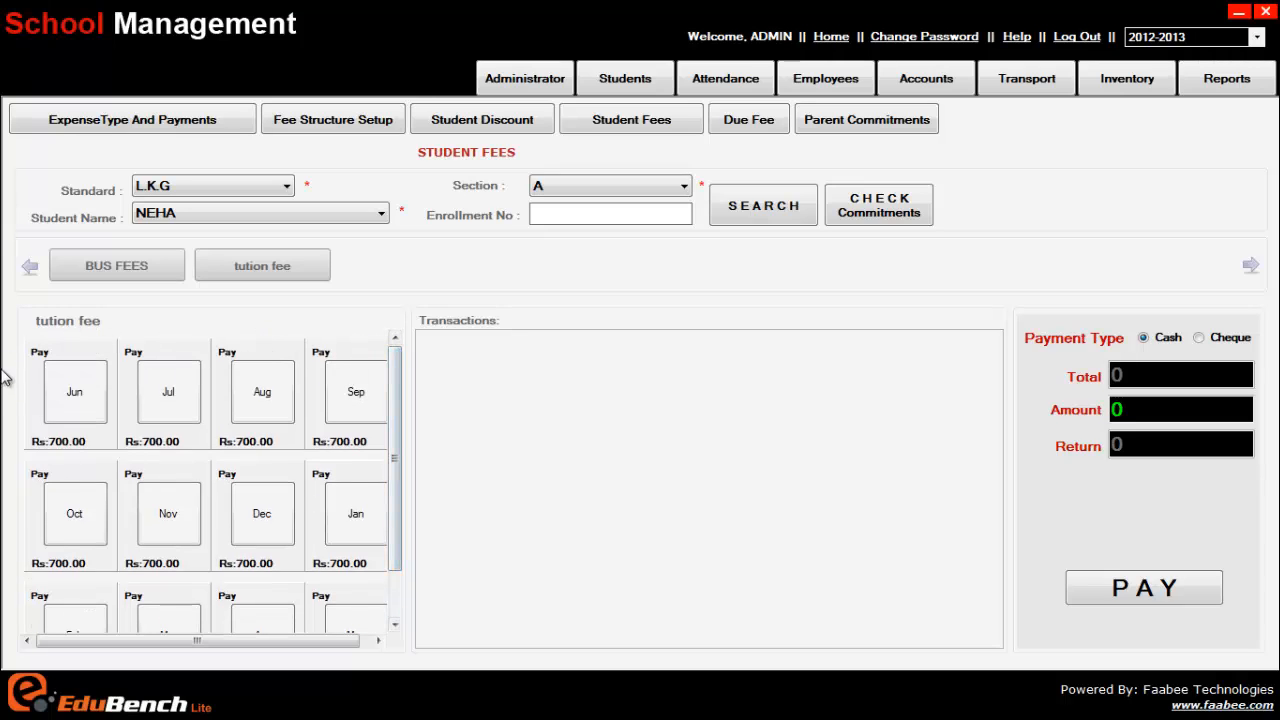
pyautogui.moveTo(398, 375); pyautogui.dragTo(396, 488)
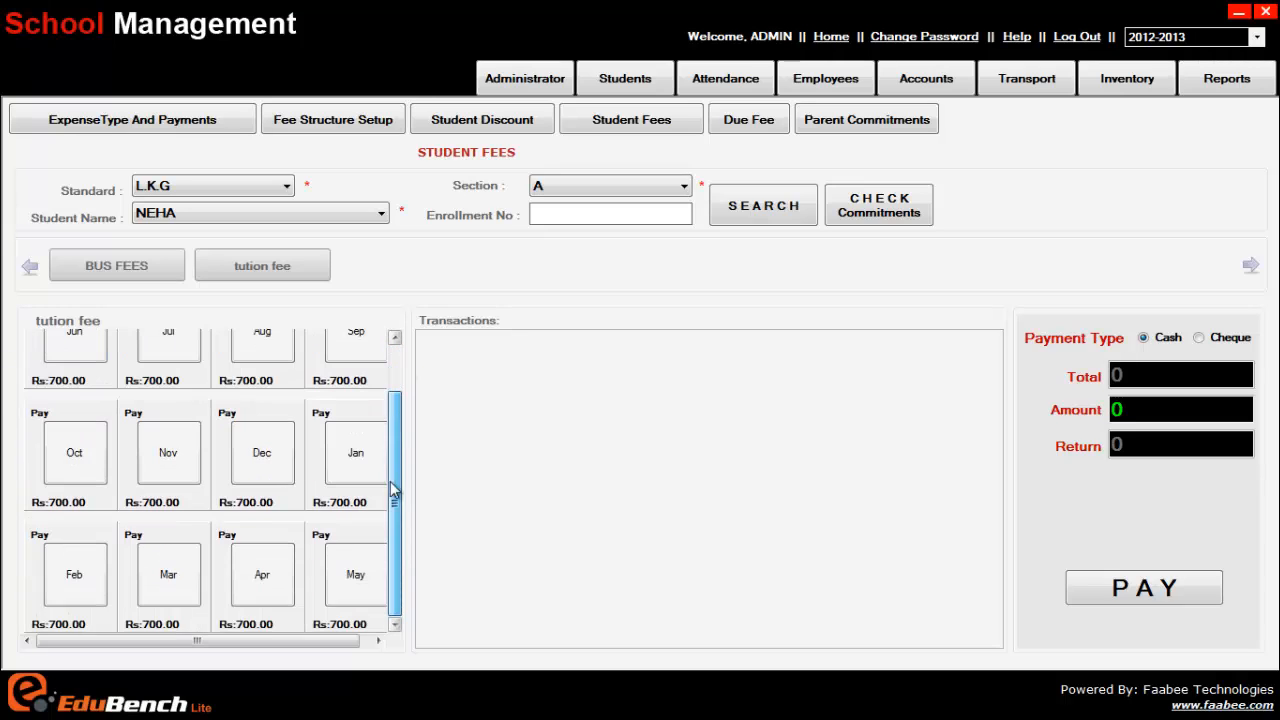
pyautogui.moveTo(397, 434); pyautogui.dragTo(398, 388)
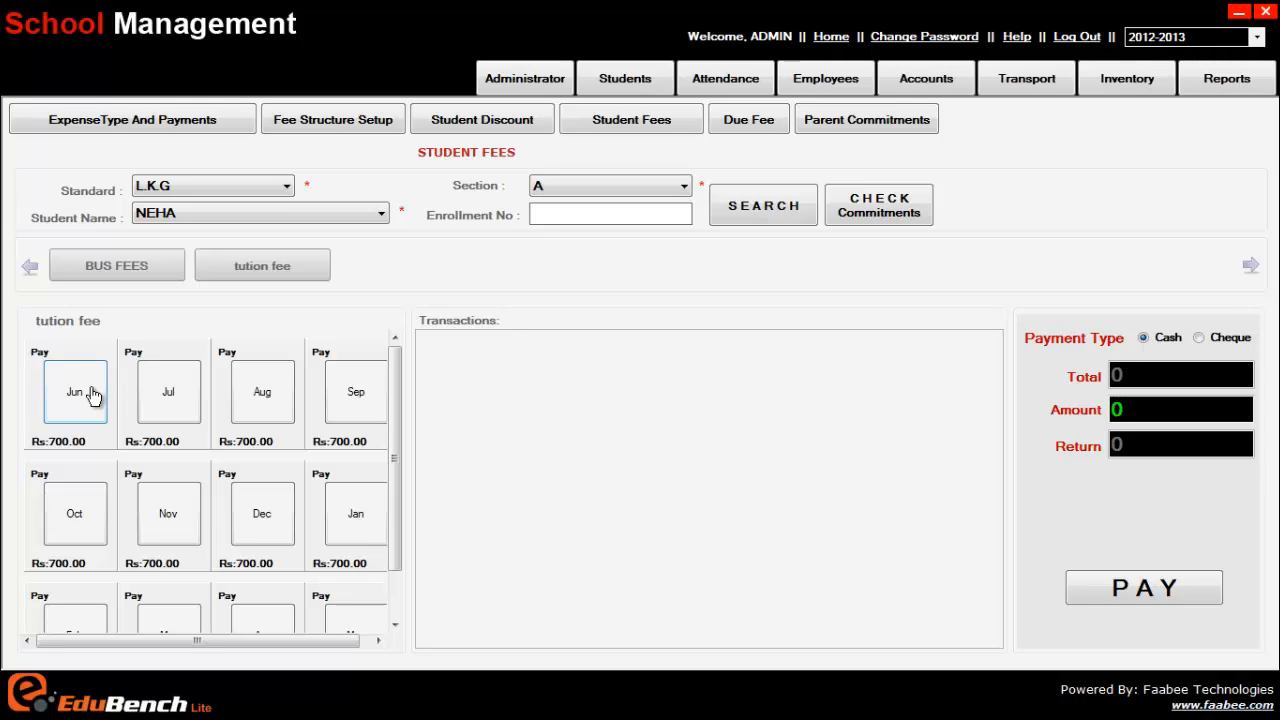
# Add the June and July tuition fees, totalling 1400.00, and dismiss the colour-scheme prompt
pyautogui.click(84, 380)
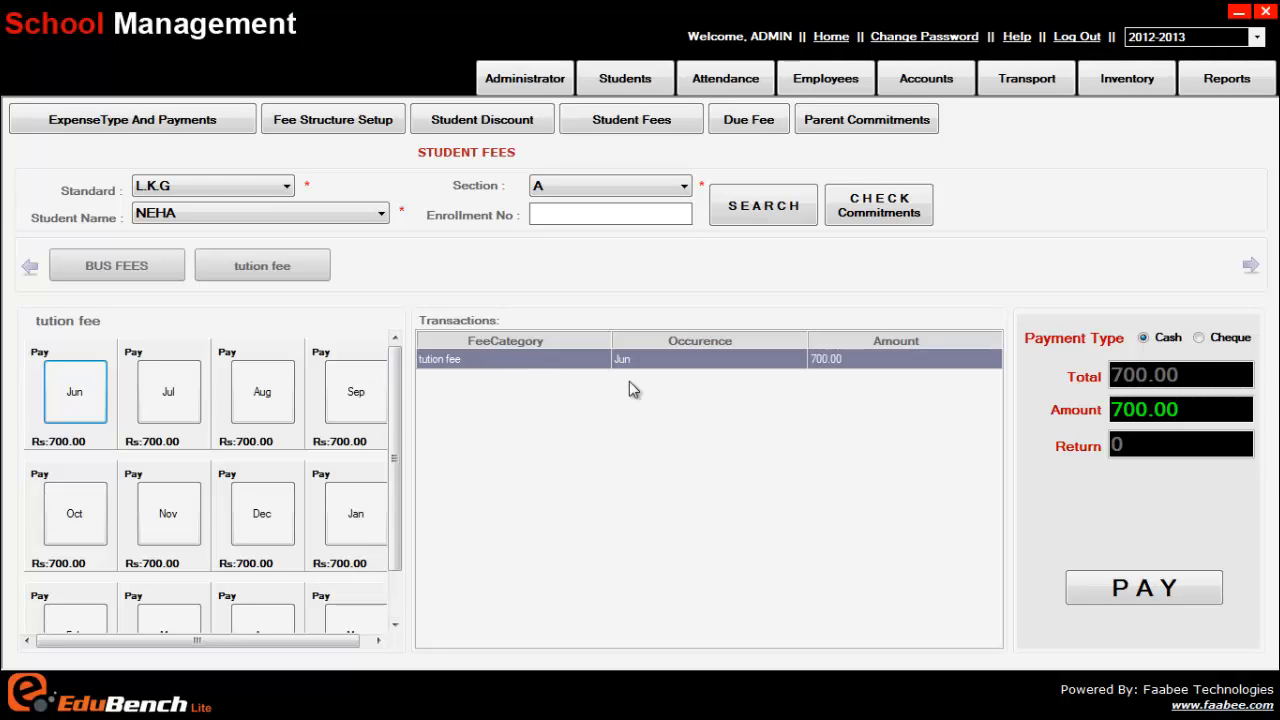
pyautogui.click(162, 366)
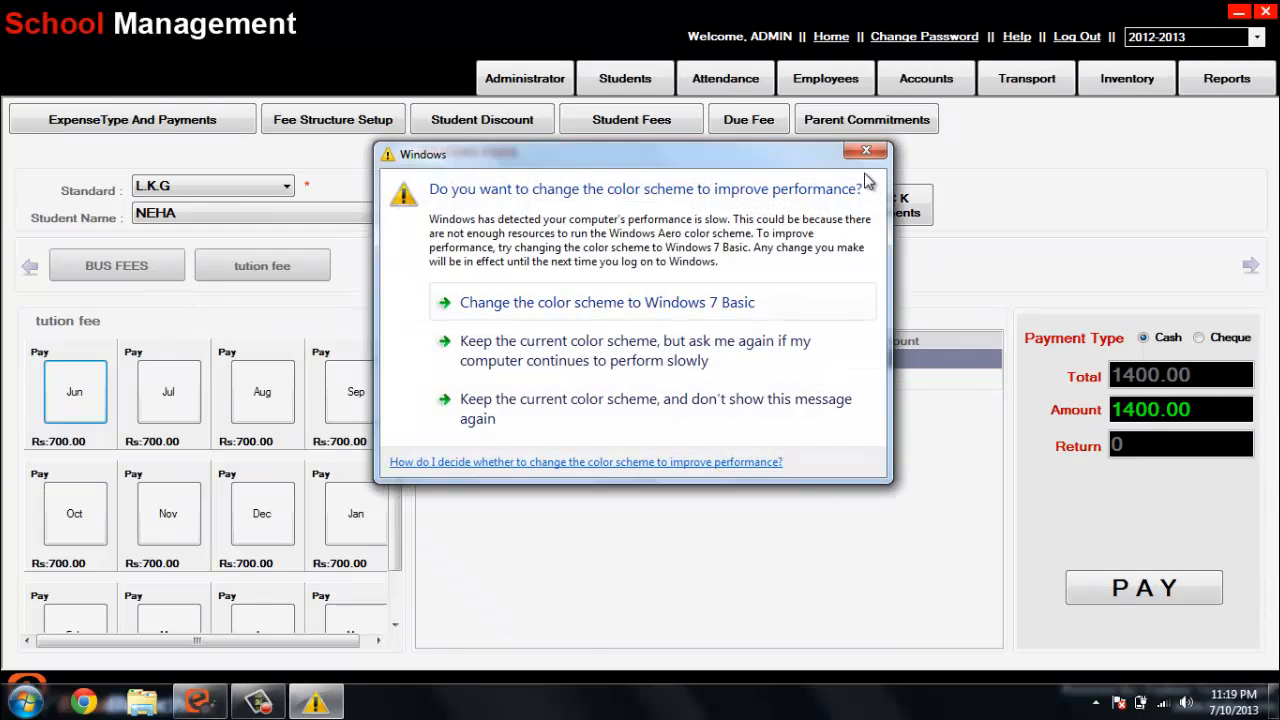
pyautogui.click(133, 270)
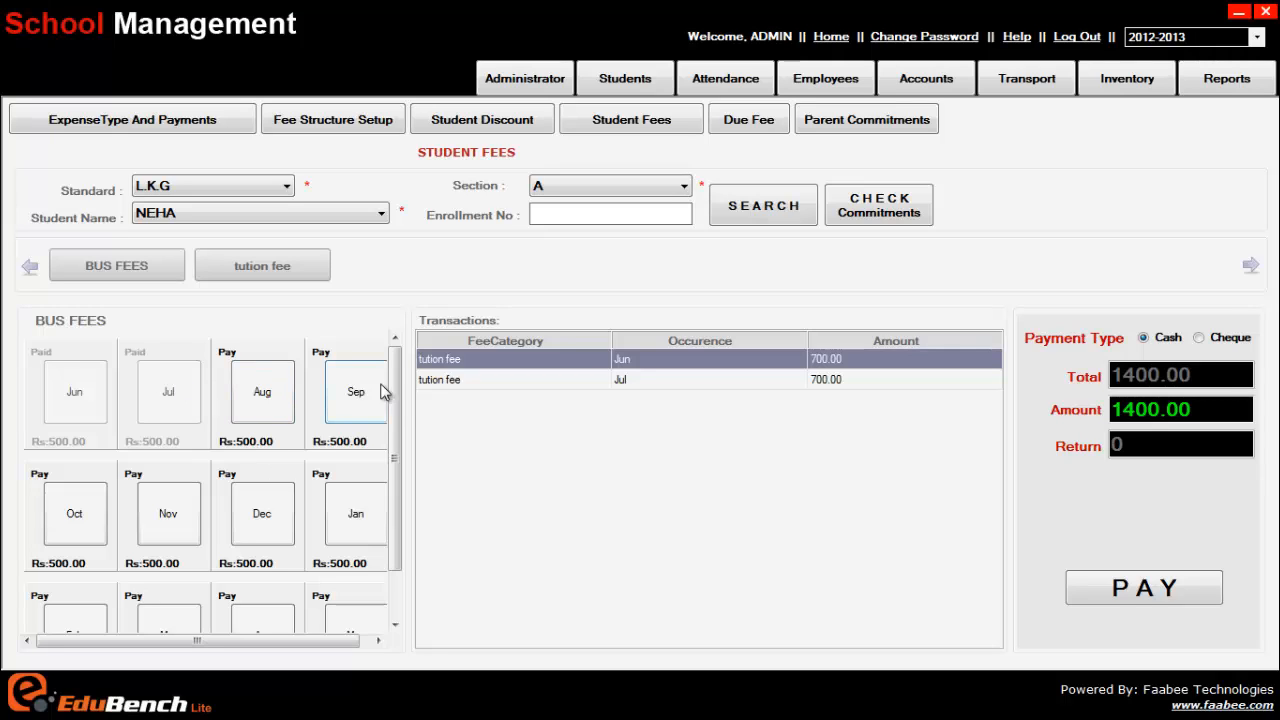
# Add the Aug BUS FEES charge of 500.00 to Transactions, bringing the total to 1900.00
pyautogui.moveTo(397, 375)
pyautogui.mouseDown()
pyautogui.moveTo(391, 488)
pyautogui.moveTo(405, 354)
pyautogui.mouseUp()
pyautogui.moveTo(391, 365); pyautogui.dragTo(400, 332)
pyautogui.moveTo(399, 369)
pyautogui.mouseDown()
pyautogui.moveTo(399, 387)
pyautogui.moveTo(394, 356)
pyautogui.mouseUp()
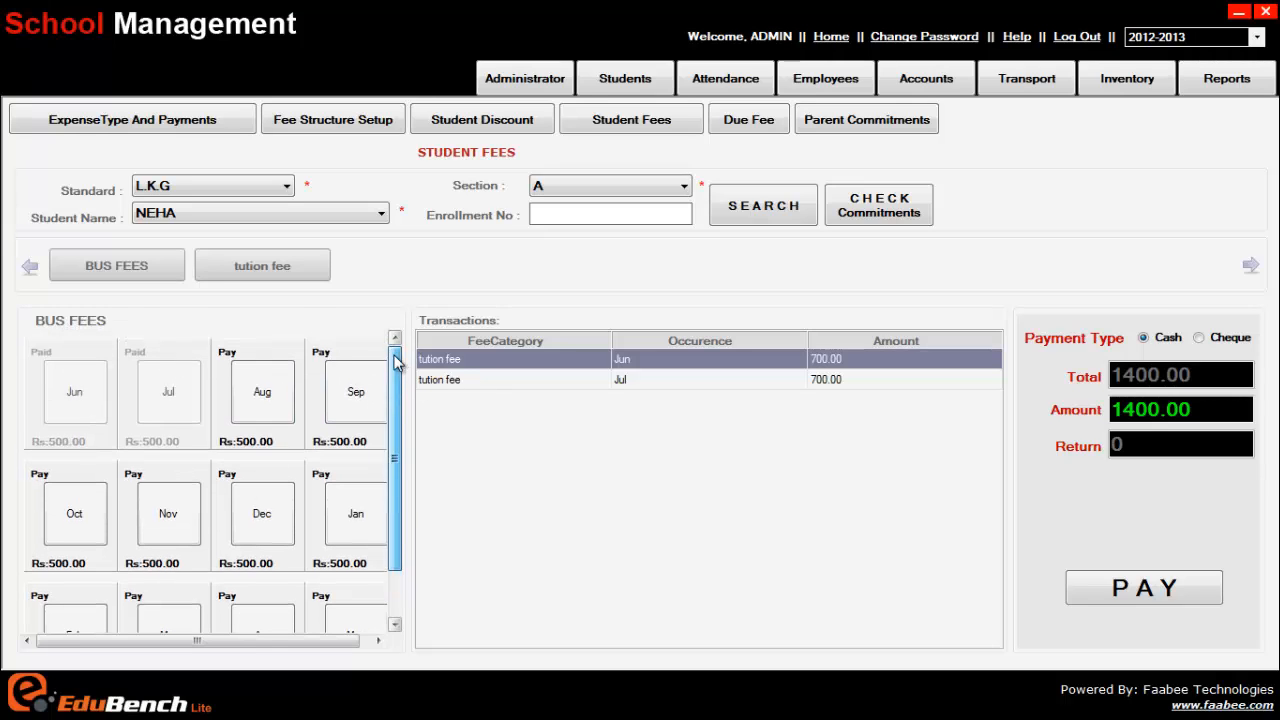
pyautogui.click(255, 387)
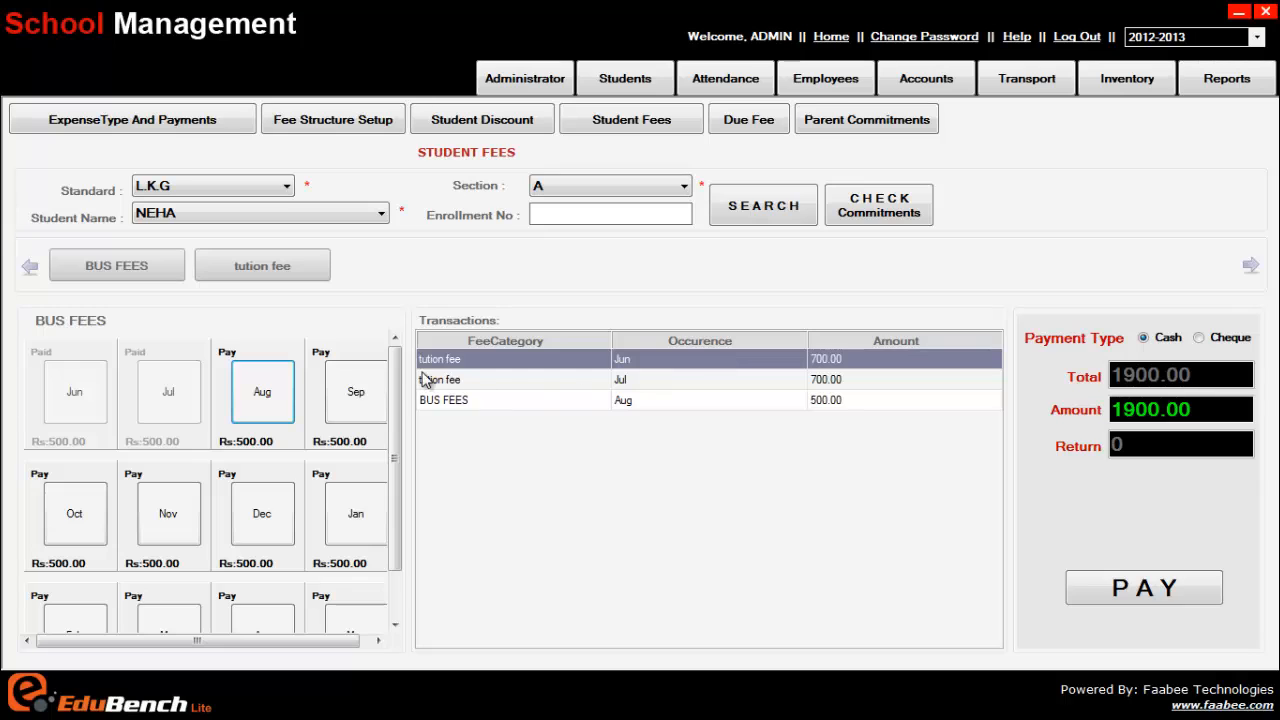
pyautogui.moveTo(397, 368); pyautogui.dragTo(397, 413)
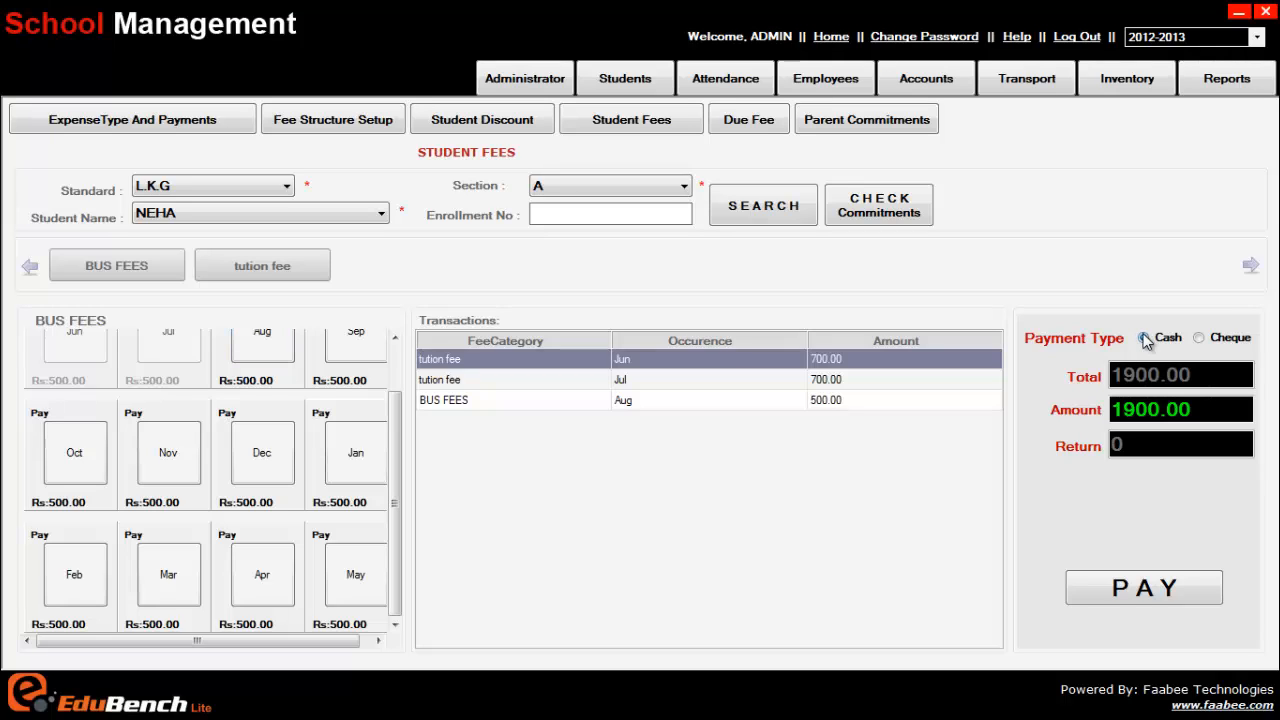
pyautogui.click(1200, 338)
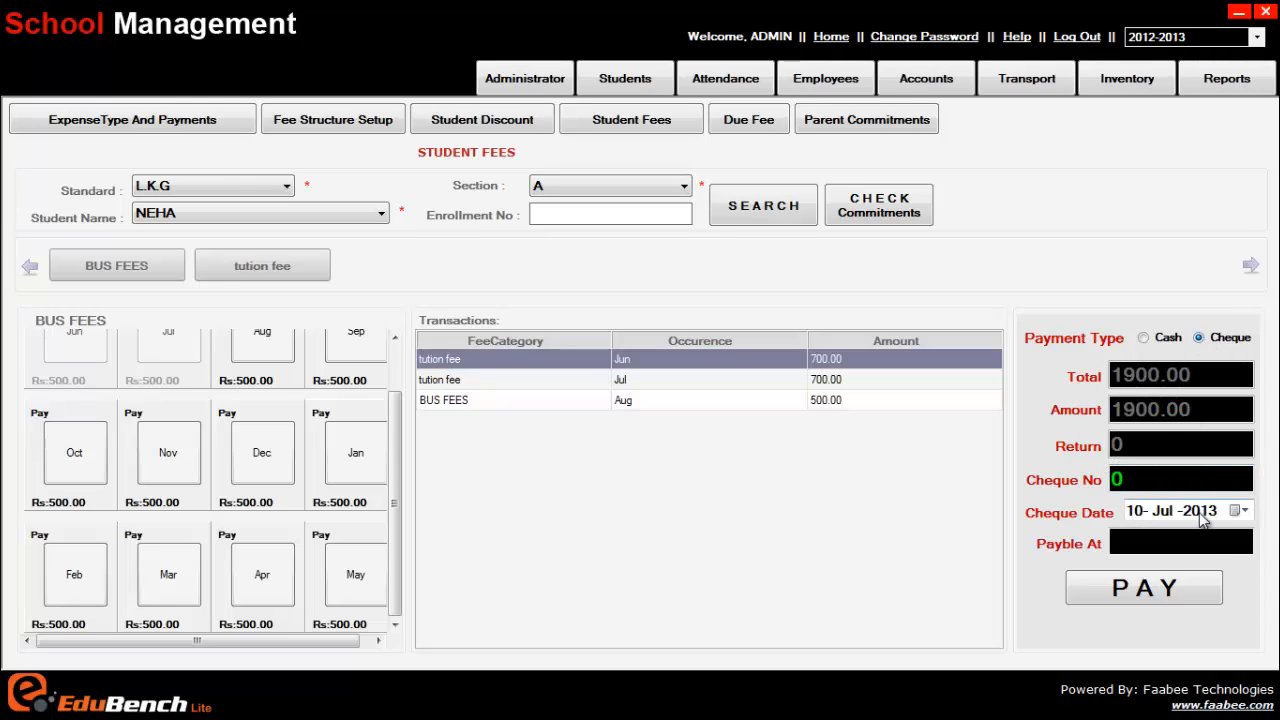
pyautogui.click(1246, 511)
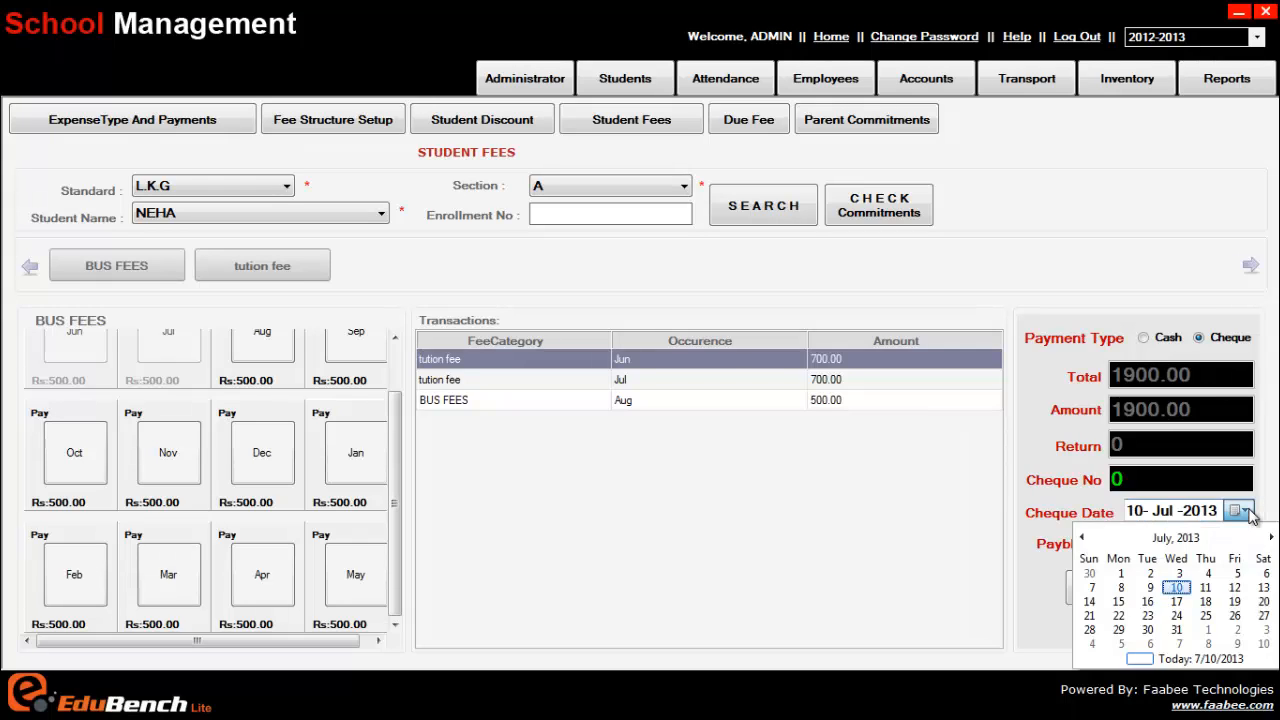
pyautogui.click(1246, 511)
pyautogui.click(1174, 552)
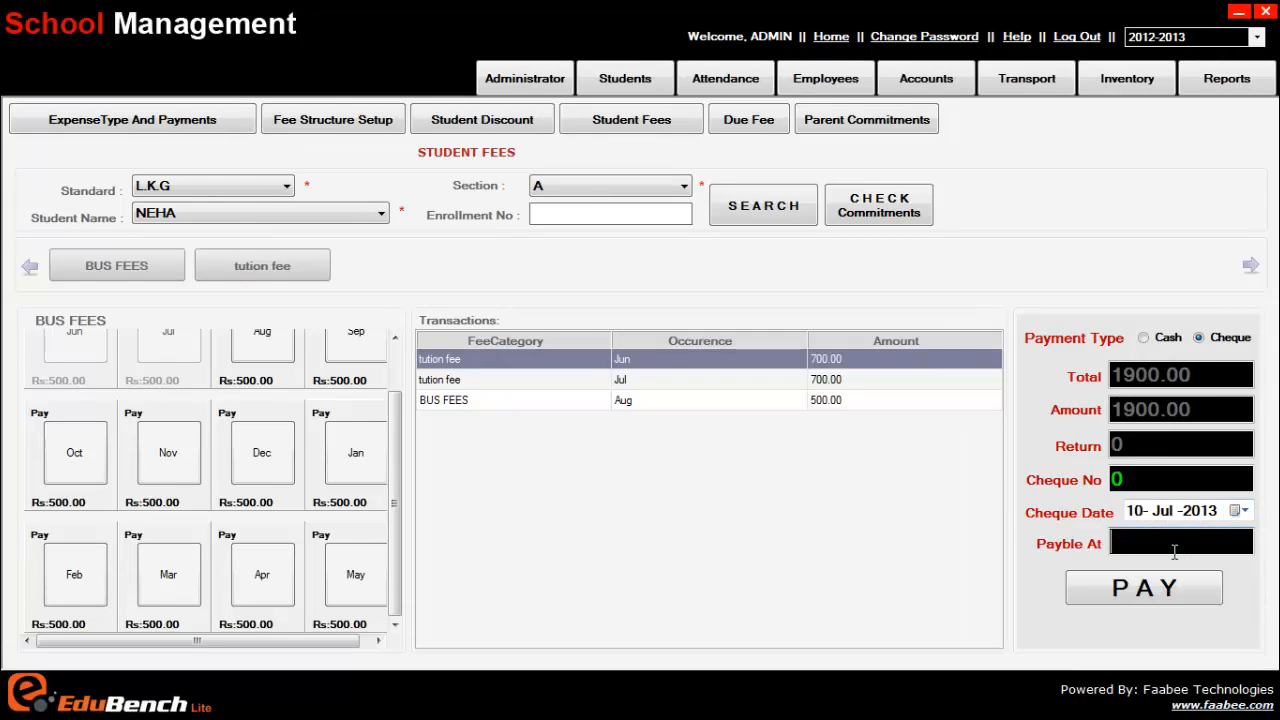
pyautogui.hotkey('shift', 'Tab')
pyautogui.hotkey('shift', 'Tab')
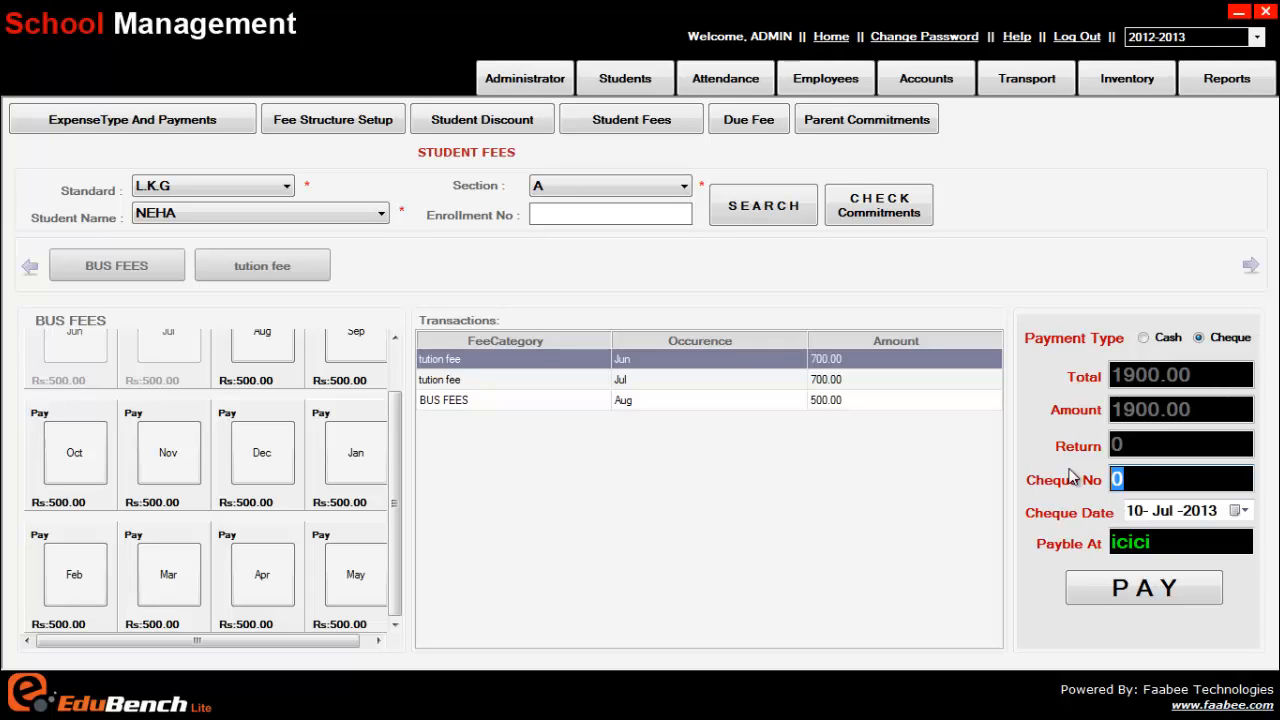
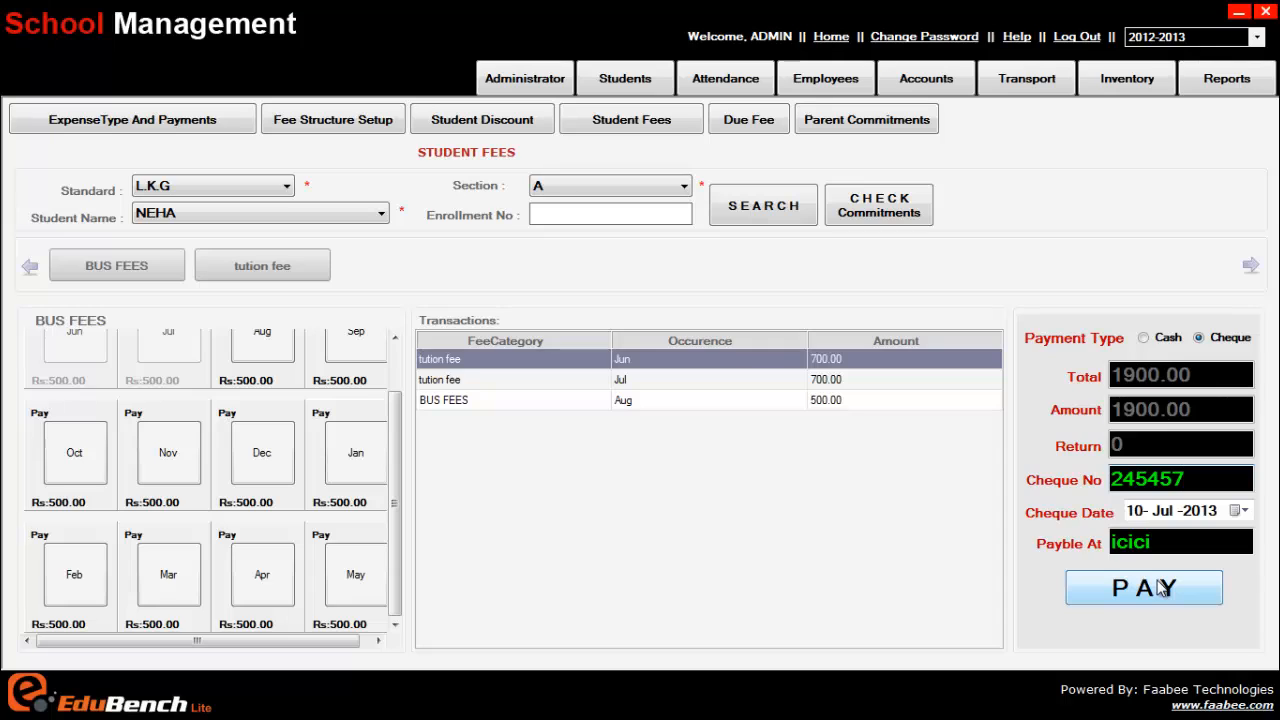
pyautogui.click(1144, 339)
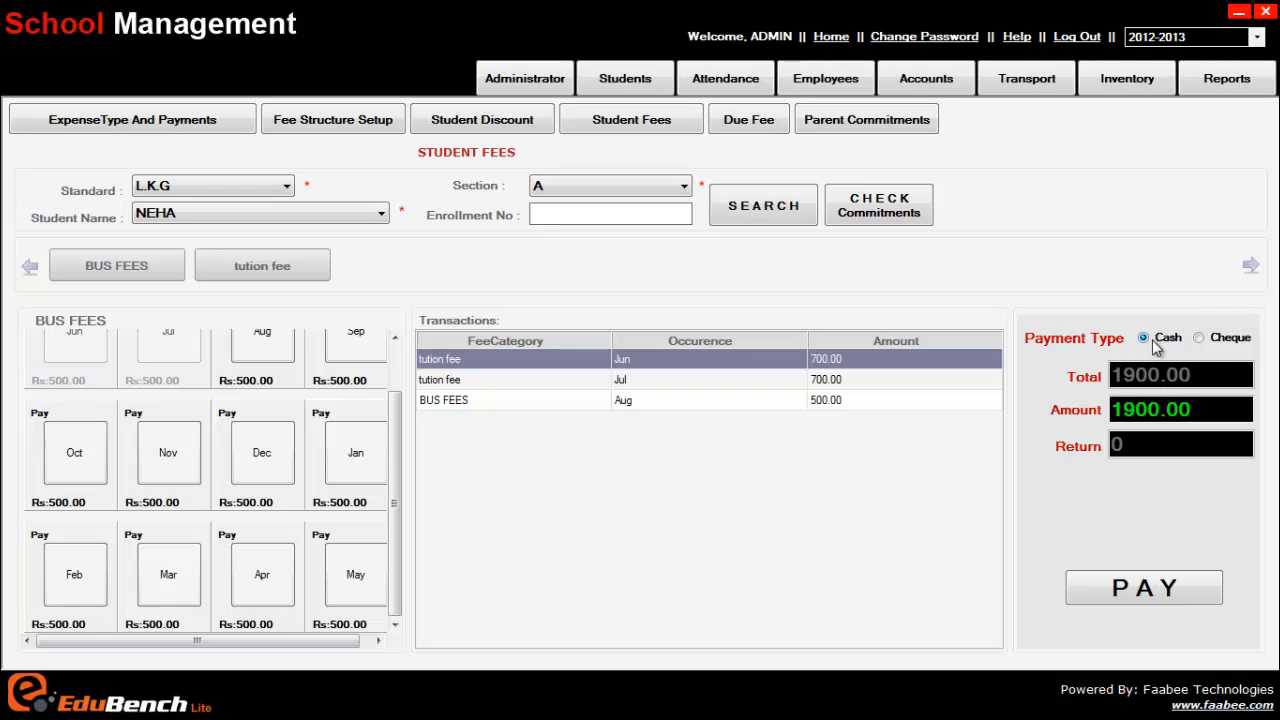
# Pay the 1900.00 cash total and confirm it to reach the Student Fees receipt preview
pyautogui.click(1143, 590)
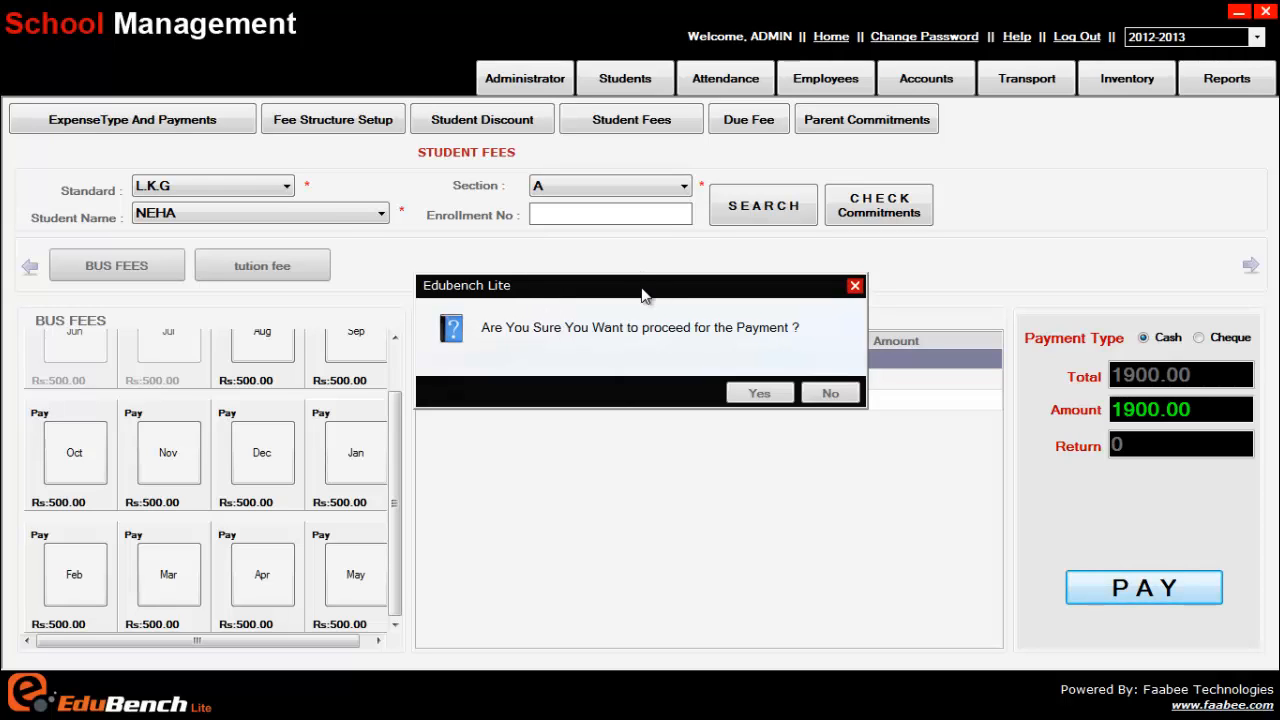
pyautogui.click(745, 391)
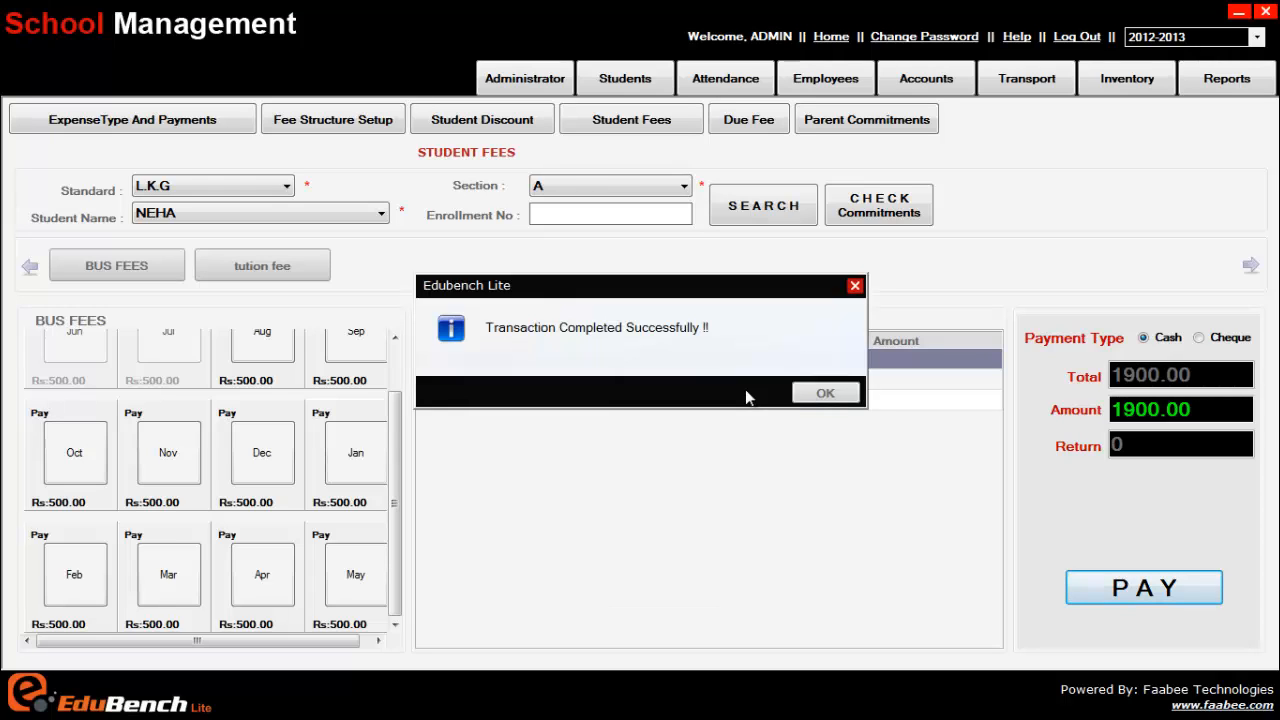
pyautogui.click(826, 393)
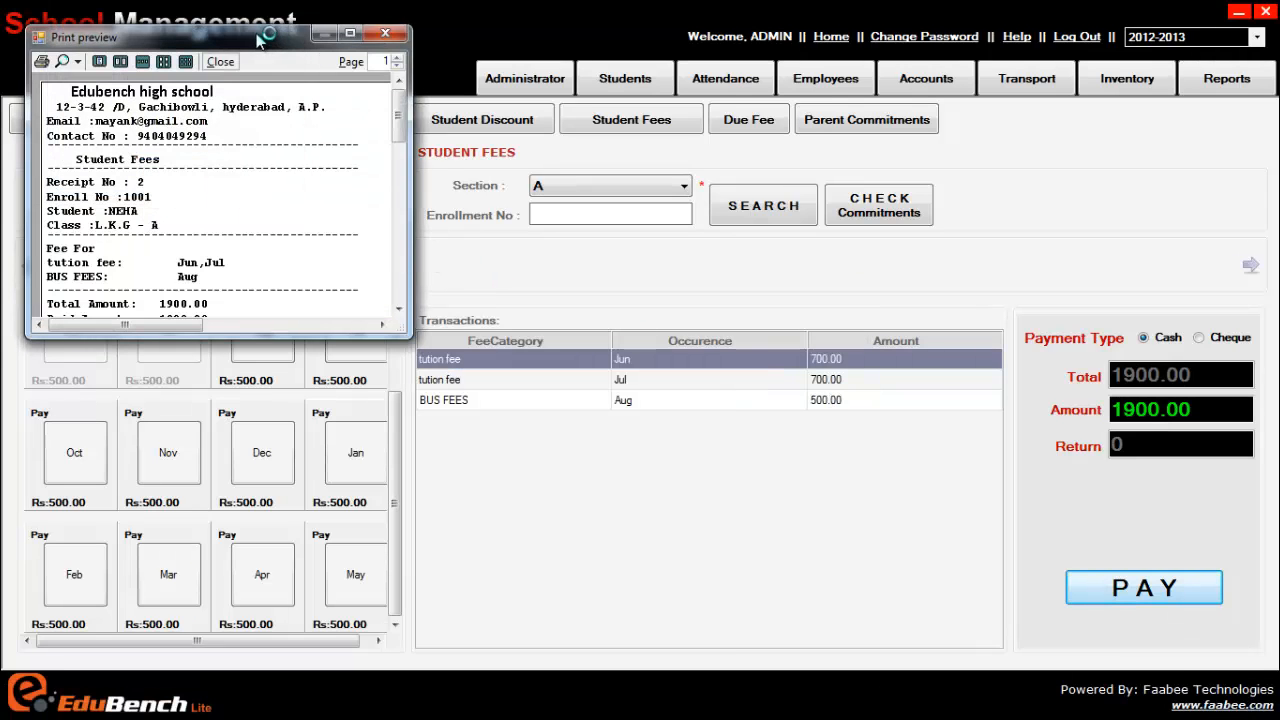
pyautogui.moveTo(284, 33); pyautogui.dragTo(619, 83)
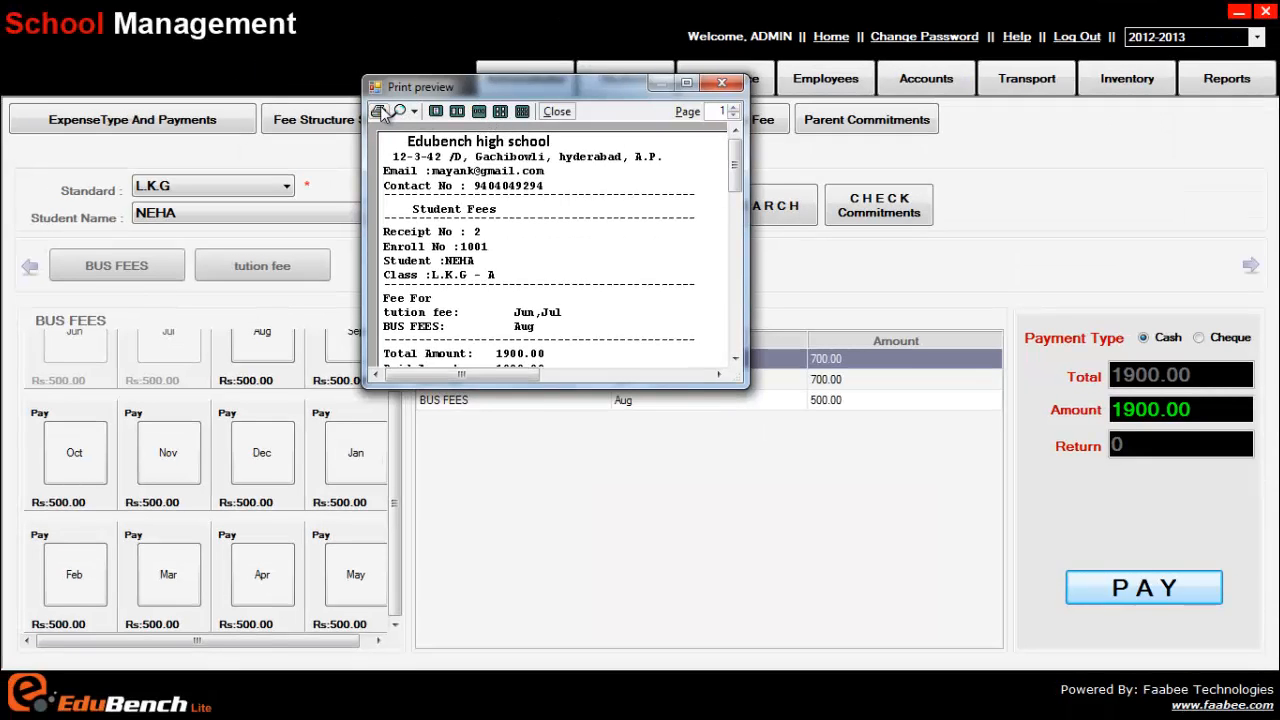
pyautogui.click(378, 112)
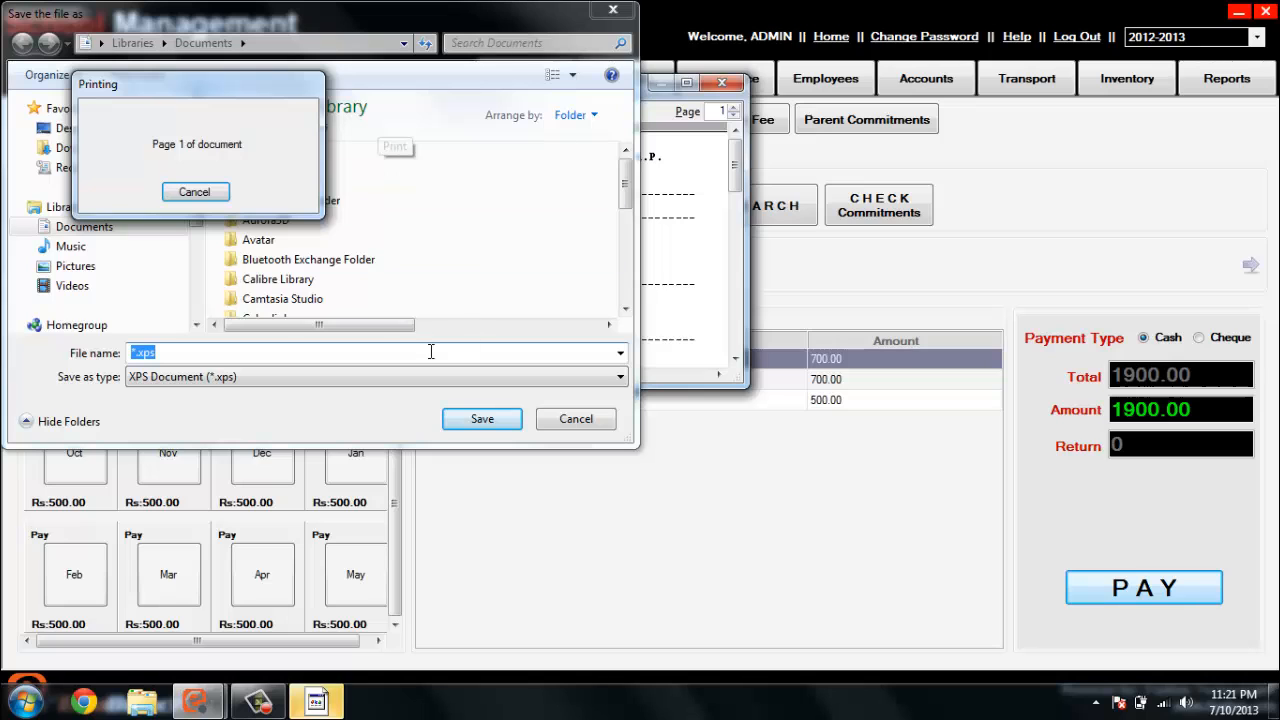
pyautogui.click(568, 423)
pyautogui.click(557, 112)
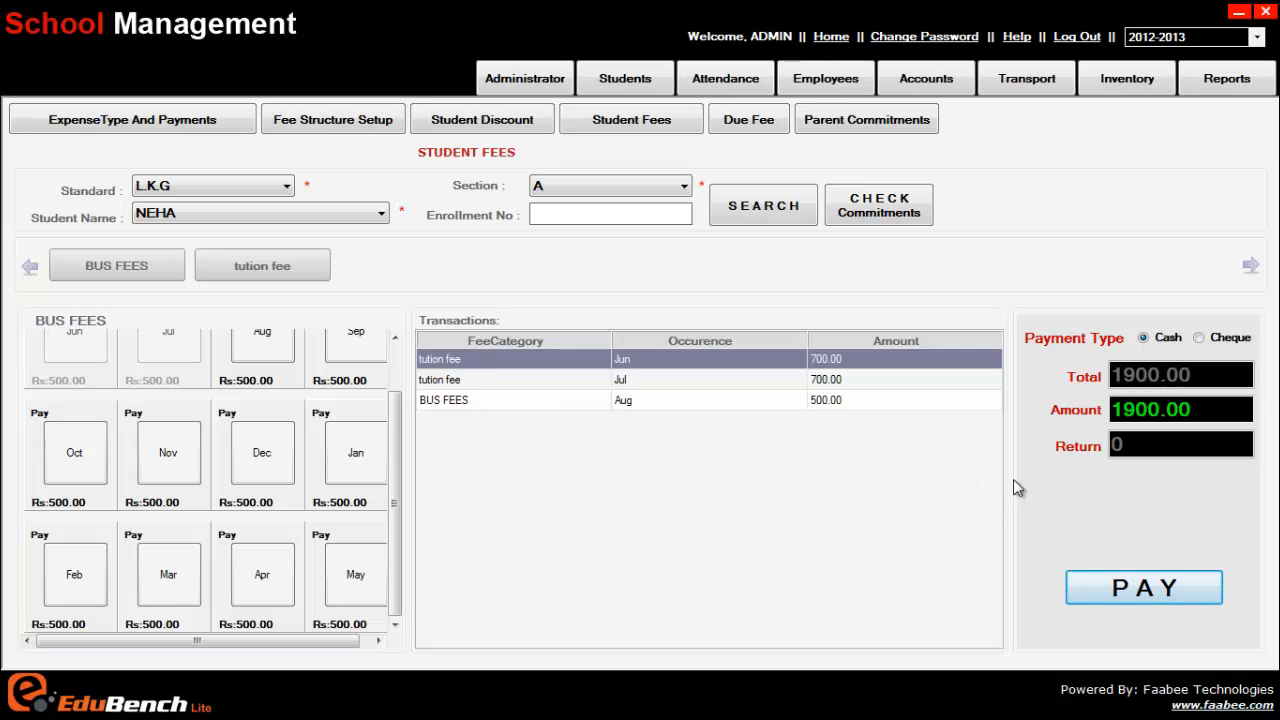
pyautogui.click(1212, 586)
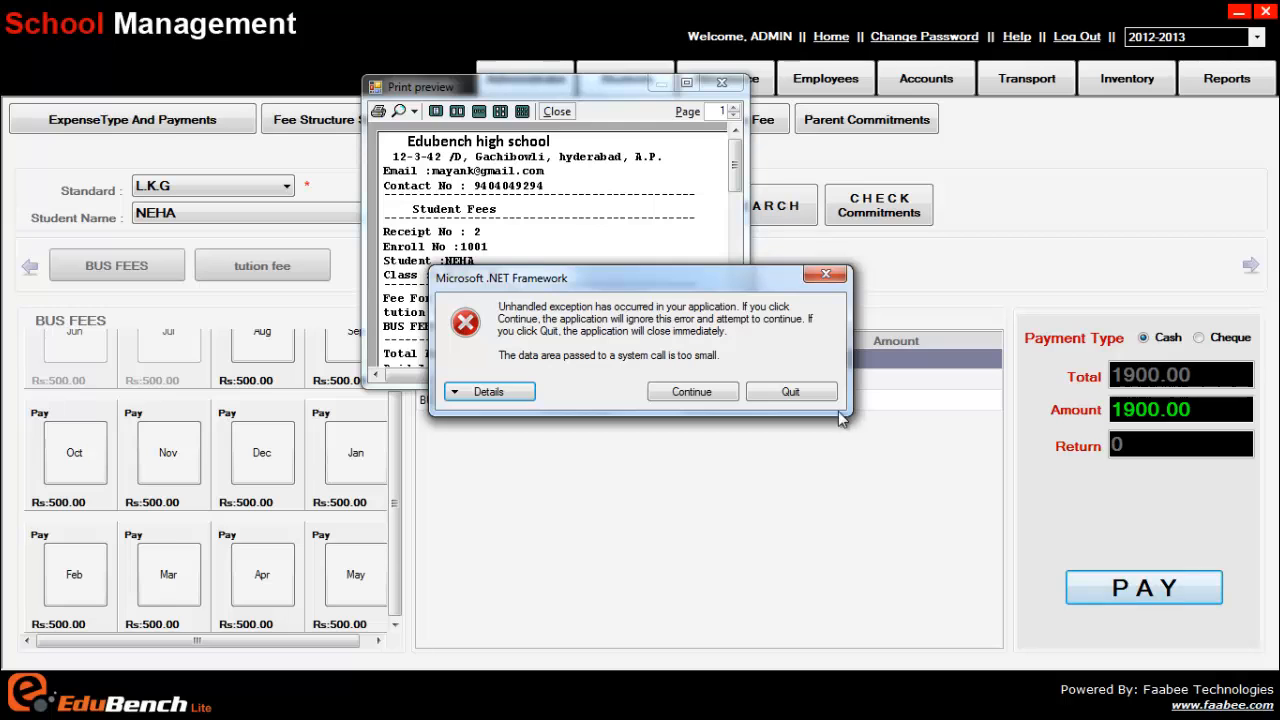
pyautogui.click(790, 392)
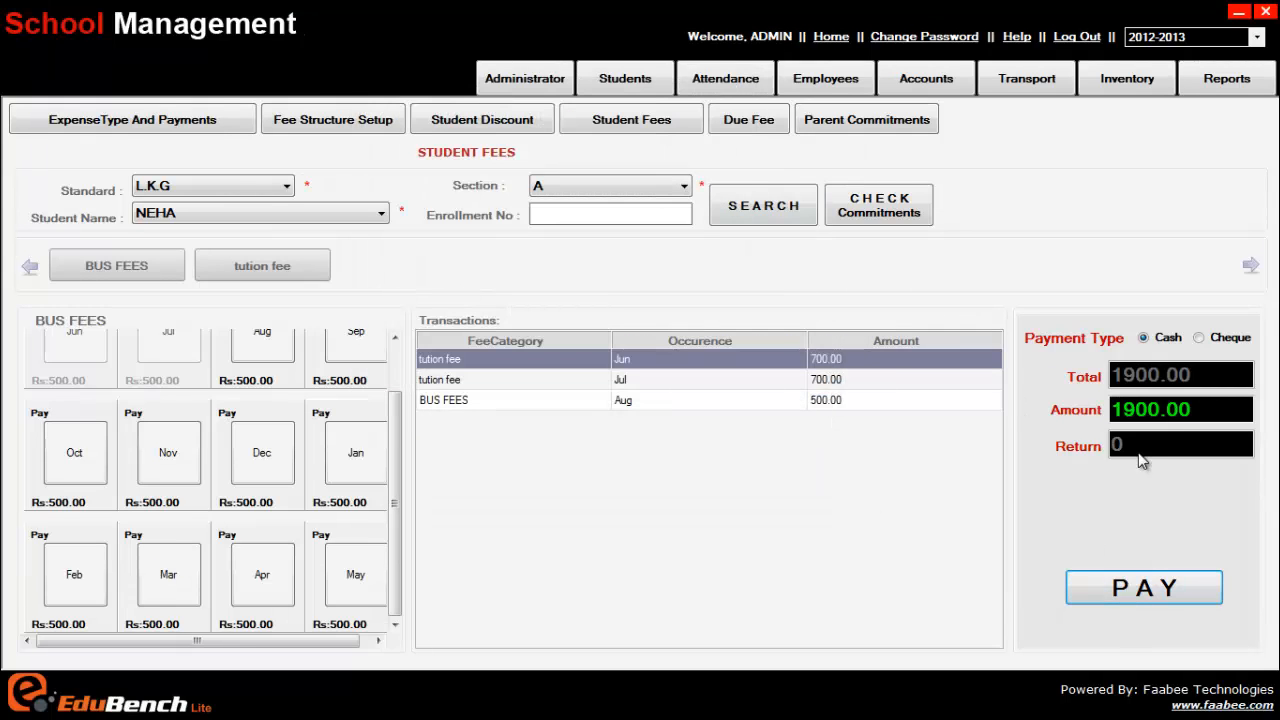
pyautogui.click(1127, 588)
pyautogui.click(752, 392)
pyautogui.click(855, 396)
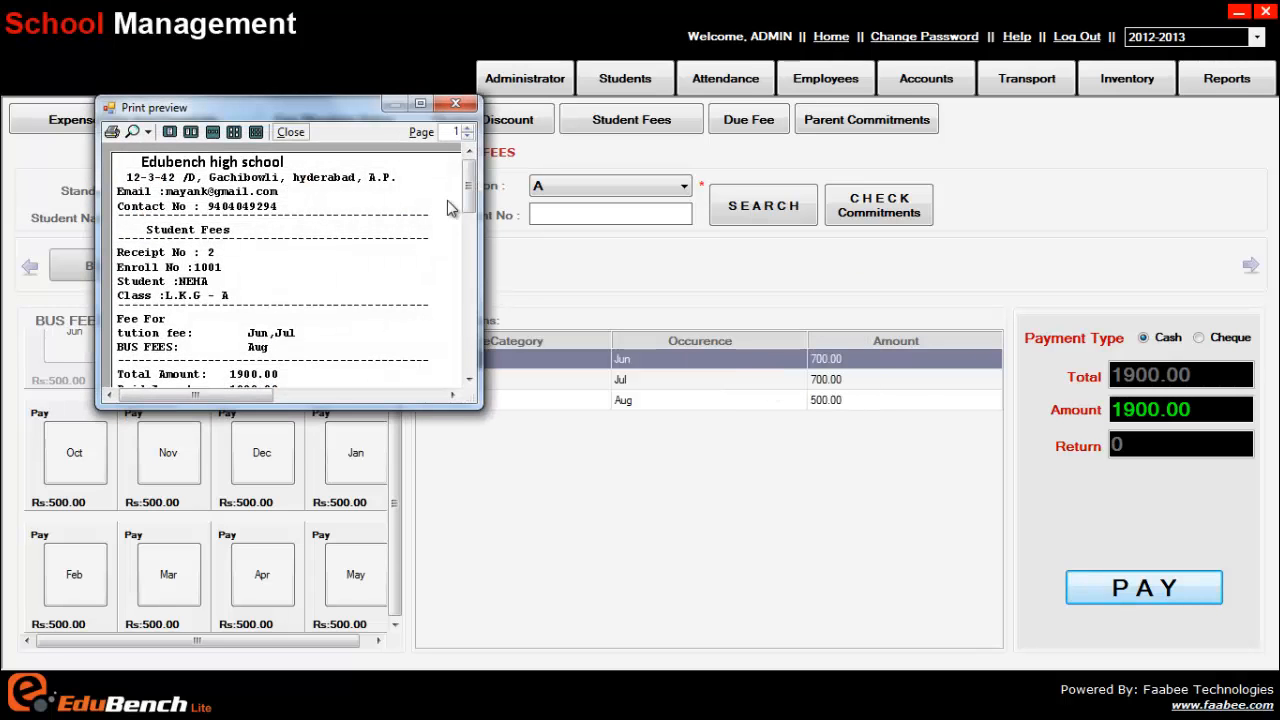
# Review the receipt down to Total and Paid Amount 1900.00 with zero change, then close the preview
pyautogui.moveTo(469, 172)
pyautogui.mouseDown()
pyautogui.moveTo(470, 220)
pyautogui.moveTo(476, 174)
pyautogui.mouseUp()
pyautogui.scroll(-1, 472, 203)
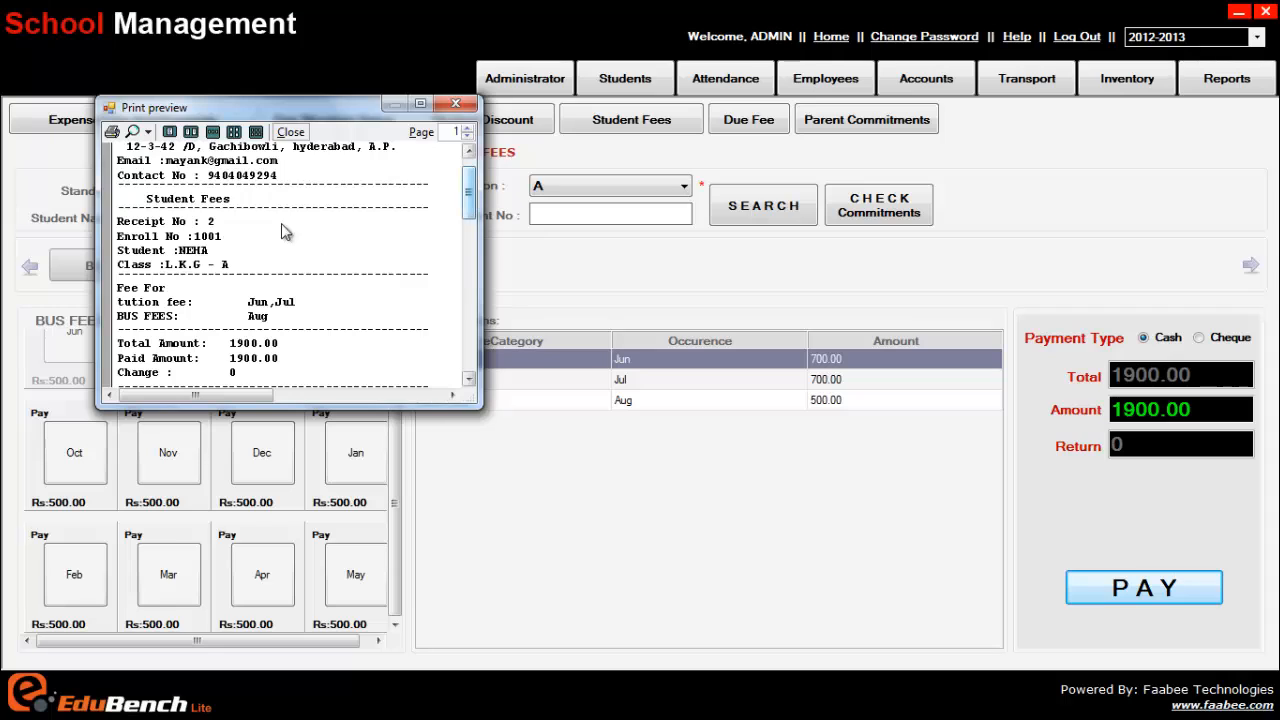
pyautogui.scroll(-2, 470, 195)
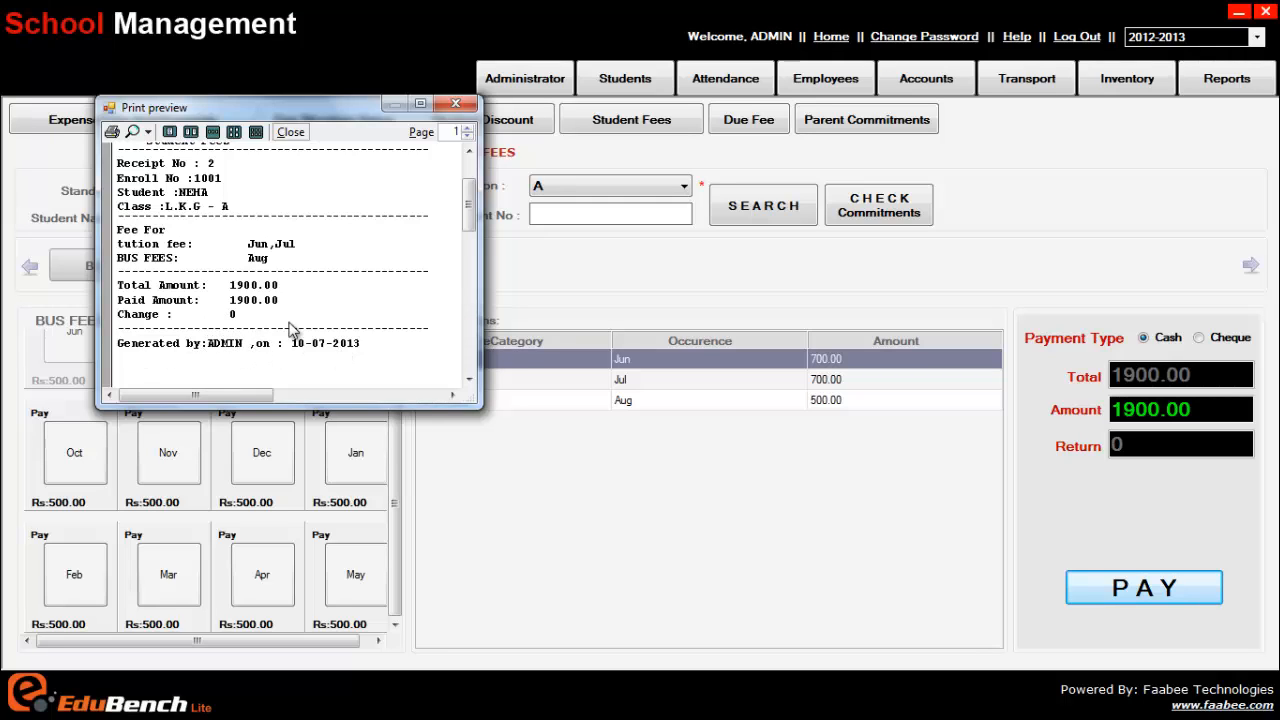
pyautogui.click(456, 104)
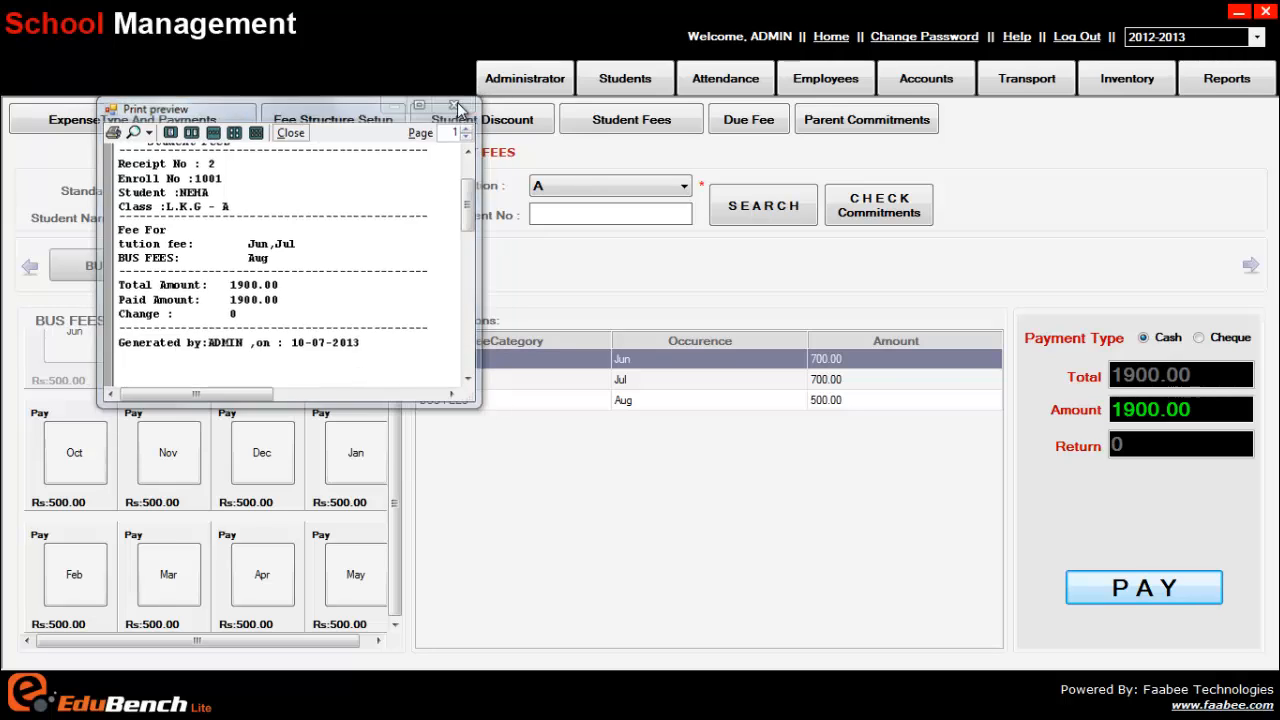